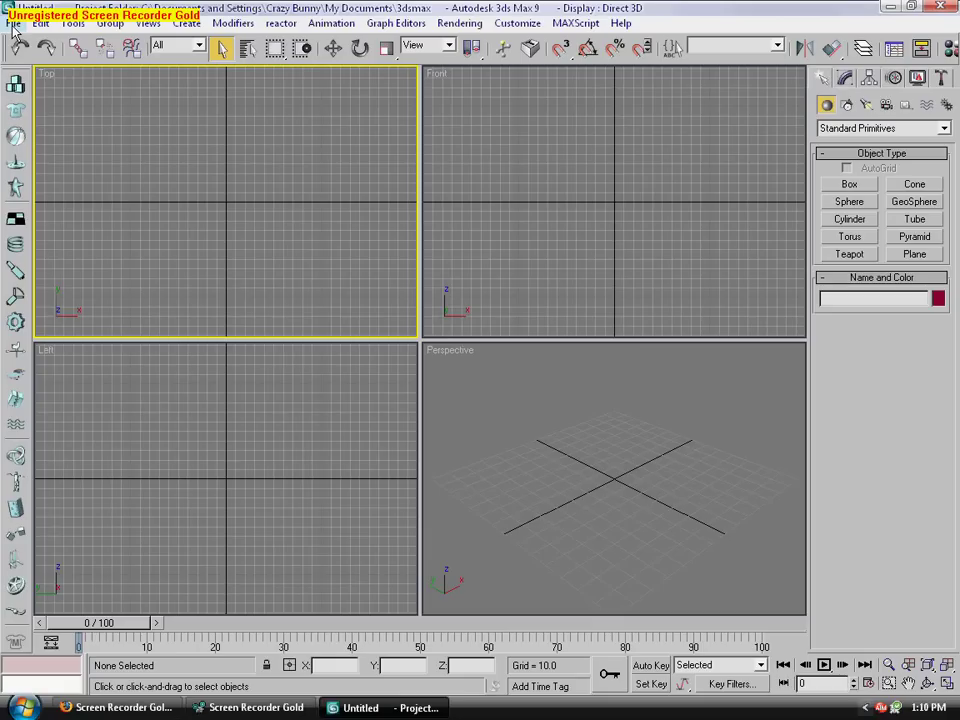
# Start a file import and browse to the Fable Modding > Models > clothing > JoB outfit folder
pyautogui.click(13, 24)
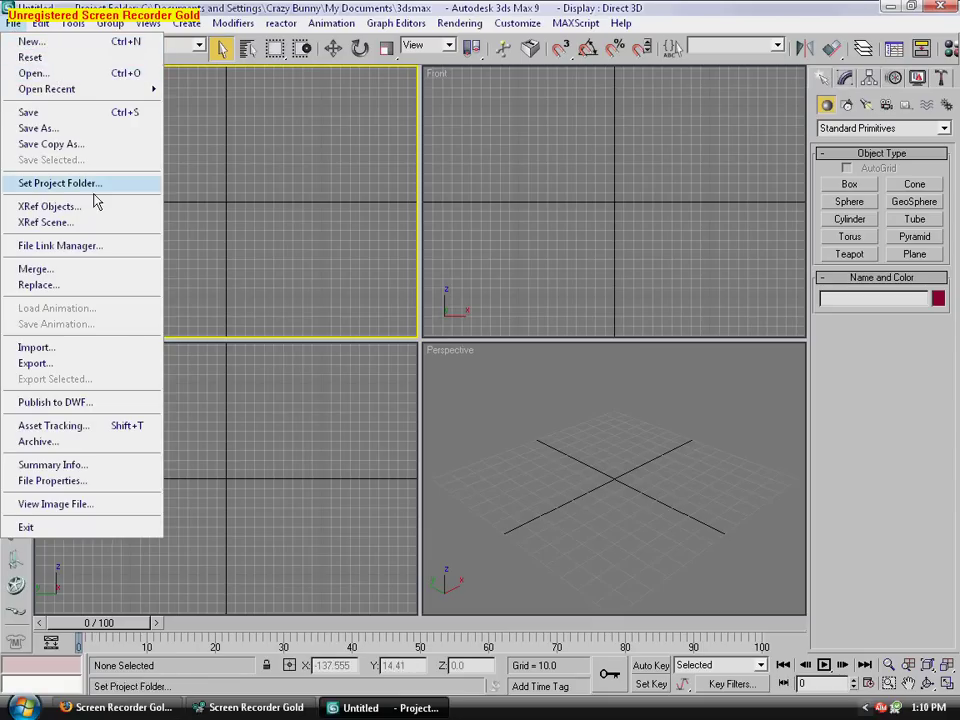
pyautogui.click(120, 349)
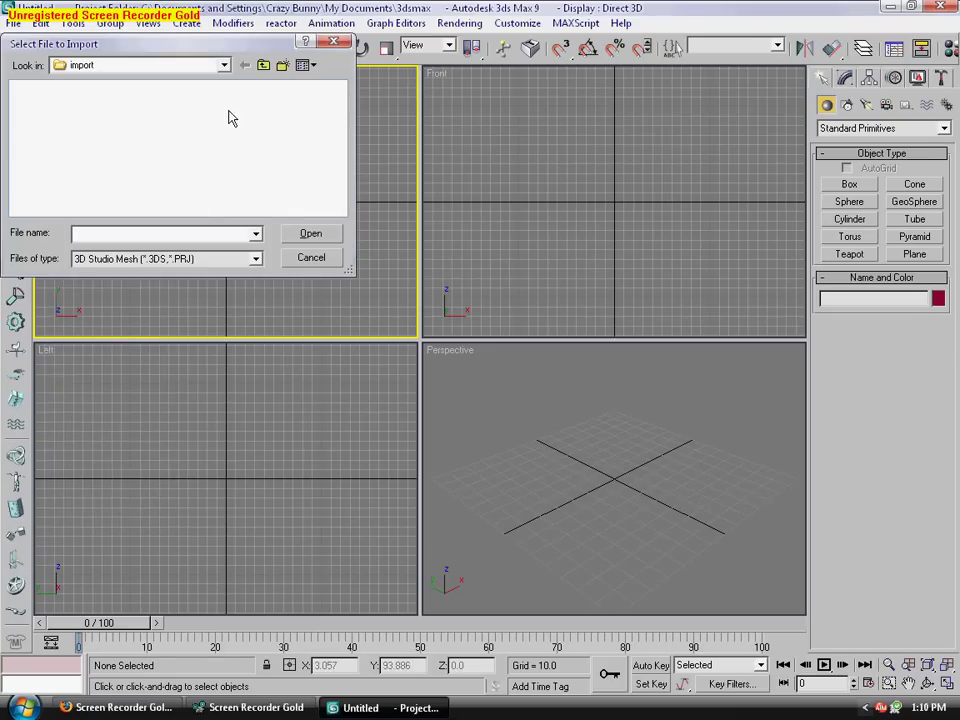
pyautogui.click(225, 67)
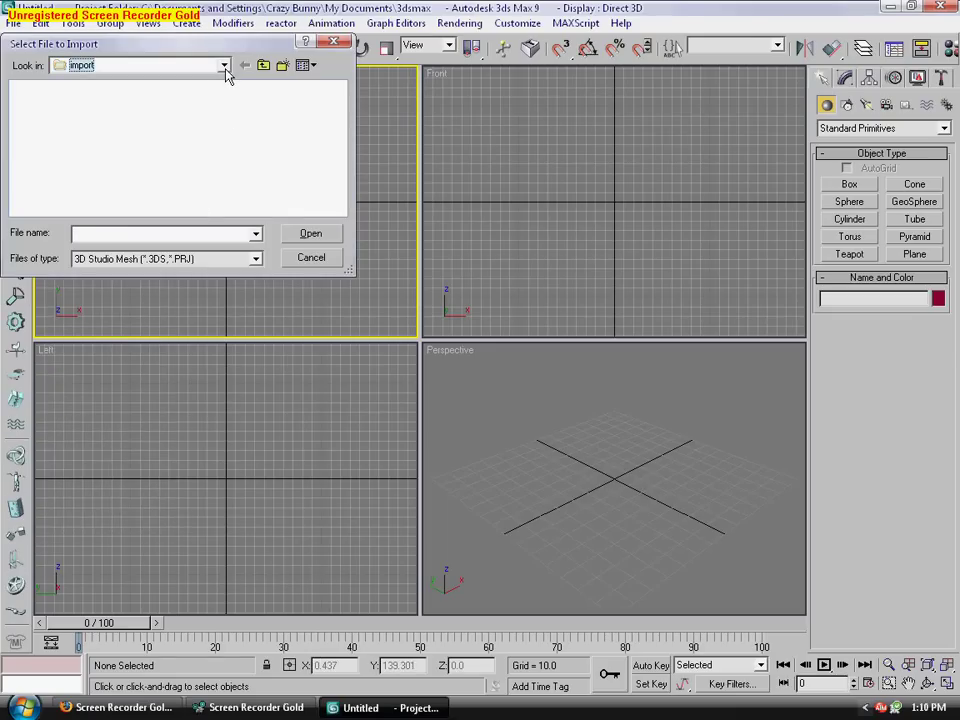
pyautogui.click(225, 67)
pyautogui.click(115, 224)
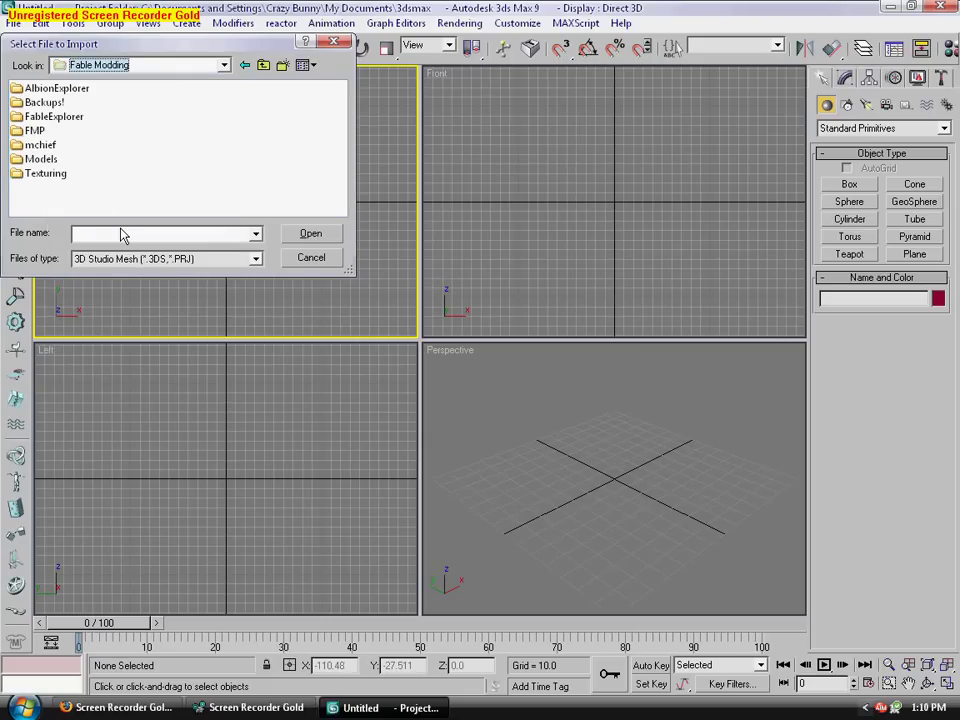
pyautogui.doubleClick(41, 160)
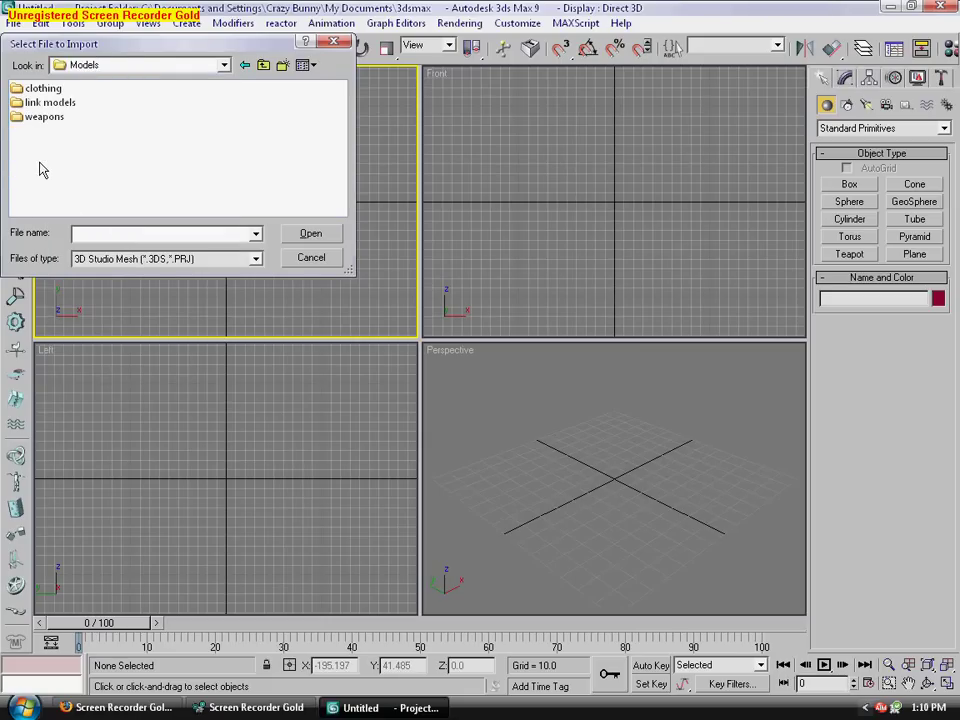
pyautogui.doubleClick(44, 88)
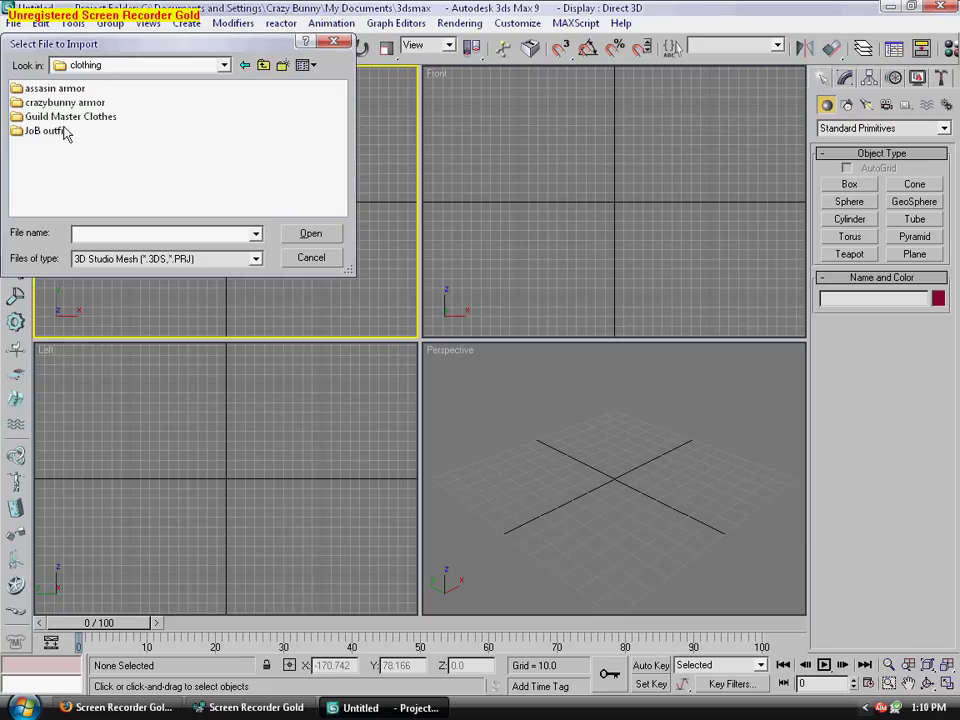
pyautogui.doubleClick(50, 132)
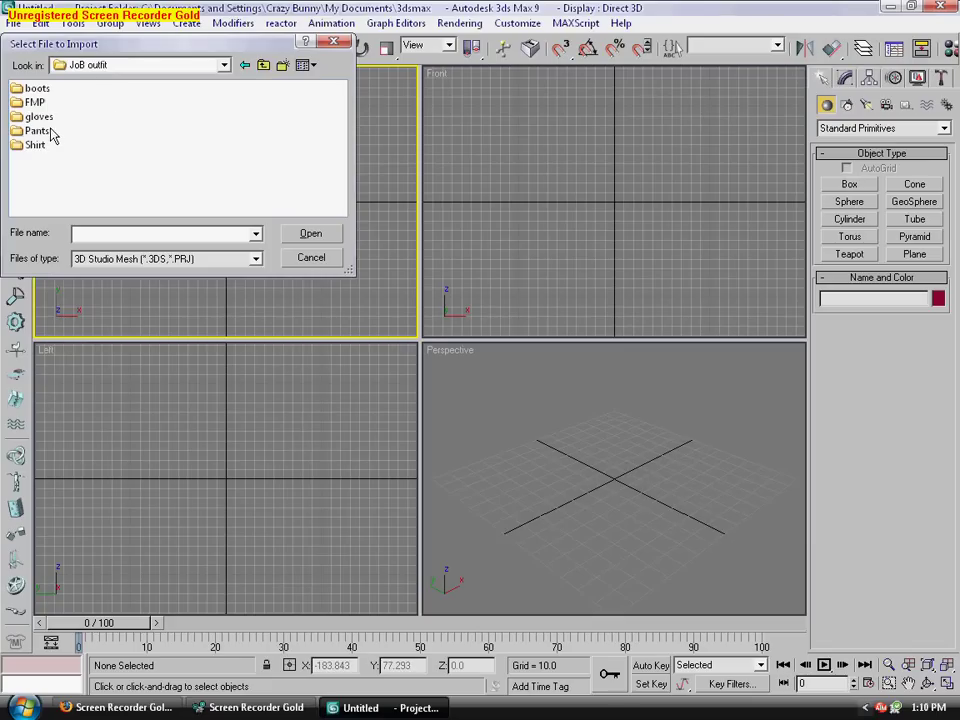
# Set the import file type to X-FILE (*.X) and import JoB.x with the default import options
pyautogui.click(255, 258)
pyautogui.moveTo(256, 300); pyautogui.dragTo(258, 390)
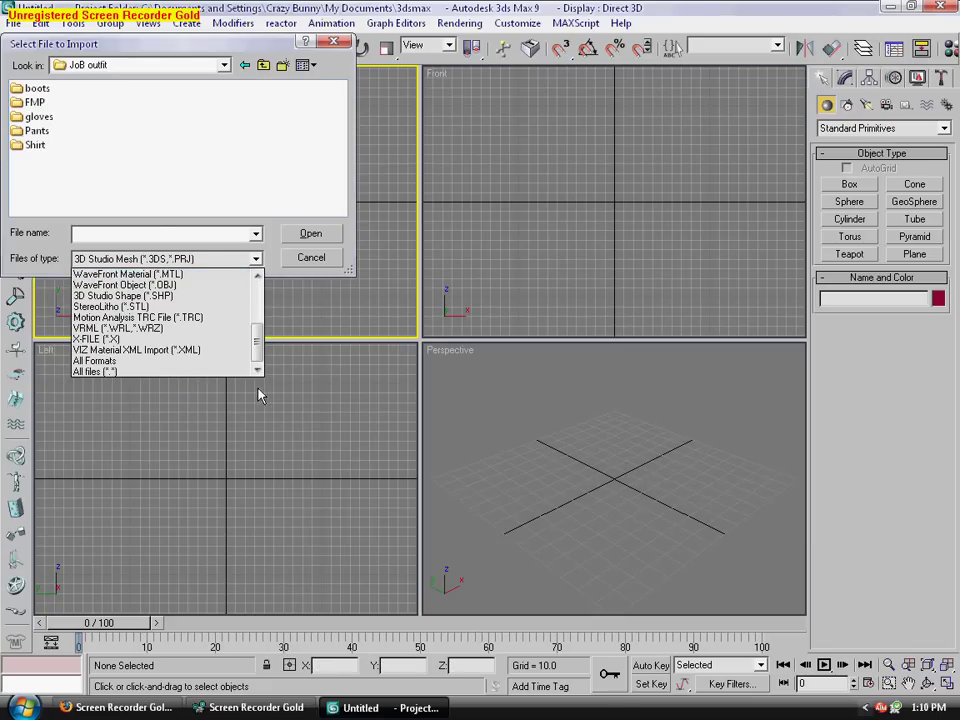
pyautogui.click(96, 339)
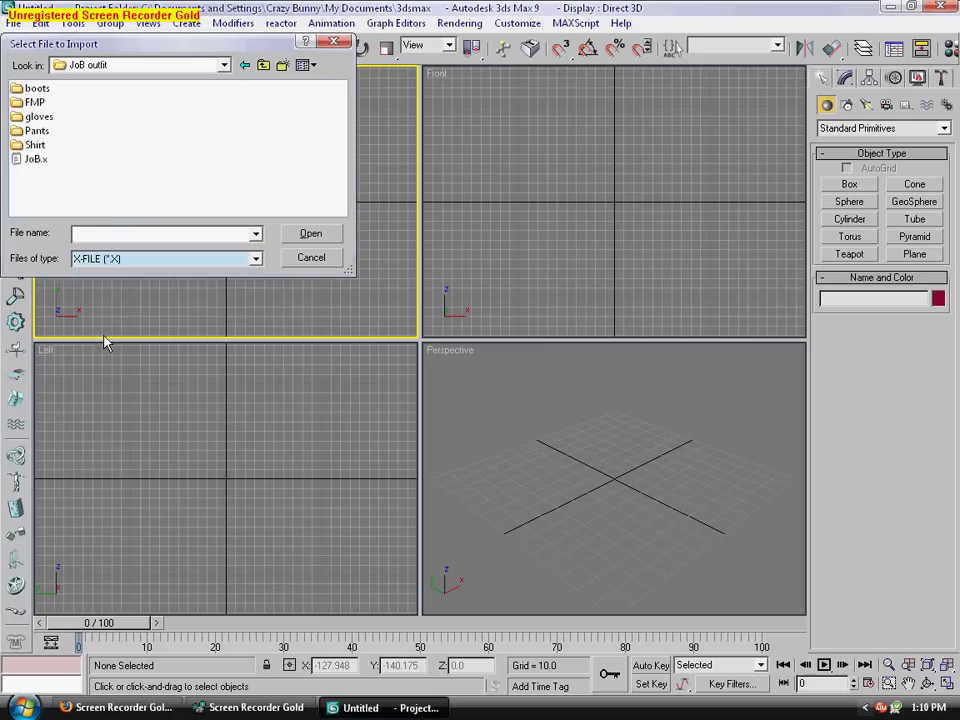
pyautogui.doubleClick(25, 164)
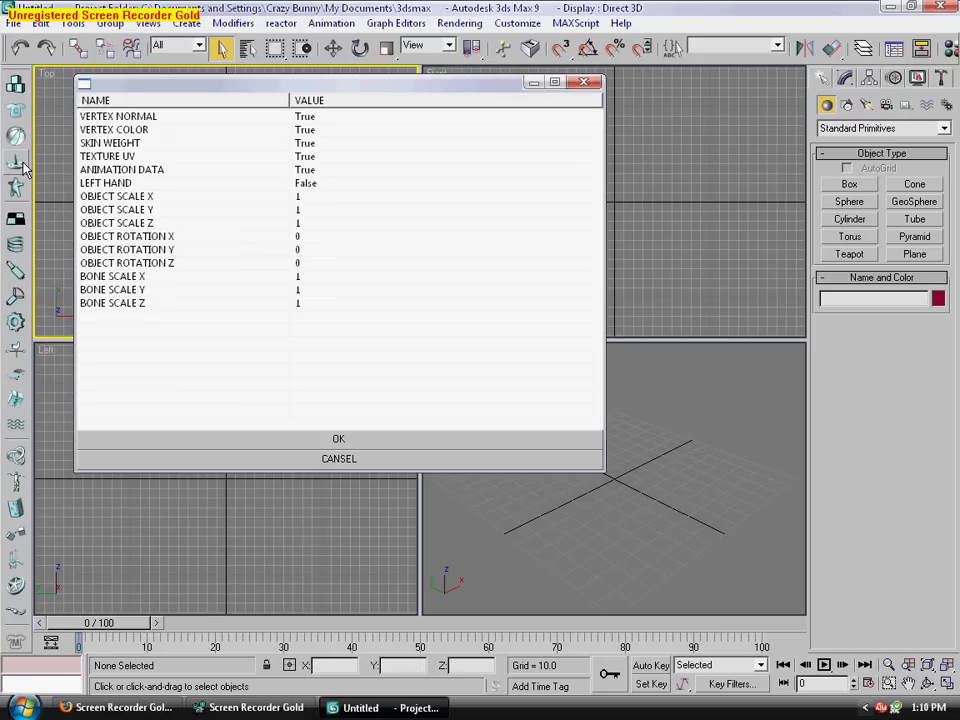
pyautogui.click(340, 440)
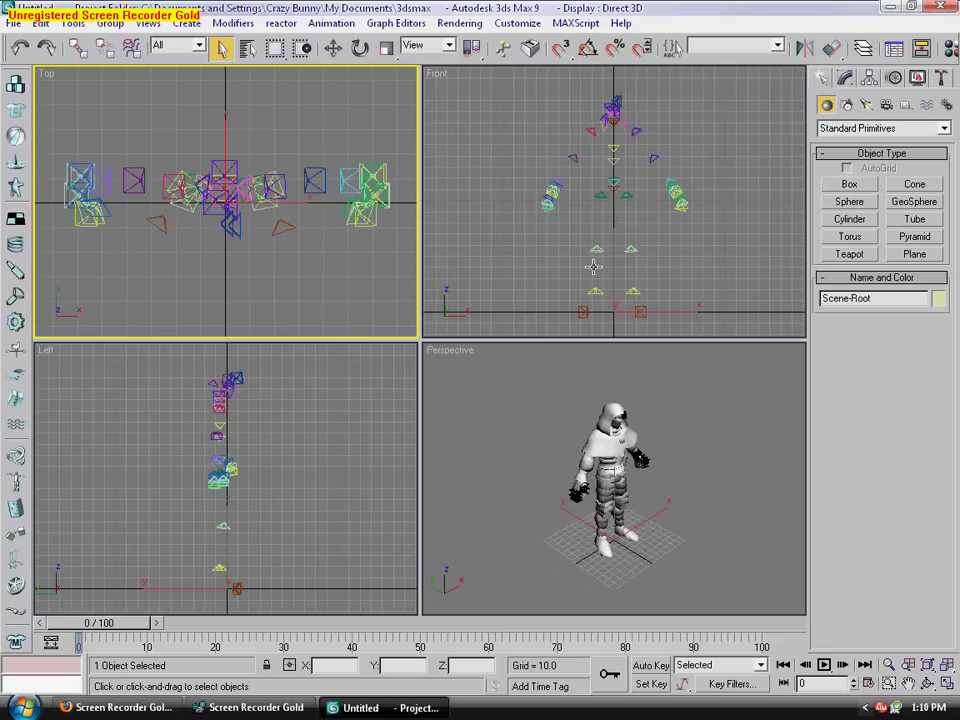
# Select Scene-Root, MESH_JACK_OF_BLADES_01 and everything from Movement down through the bones by name, and delete them
pyautogui.click(246, 49)
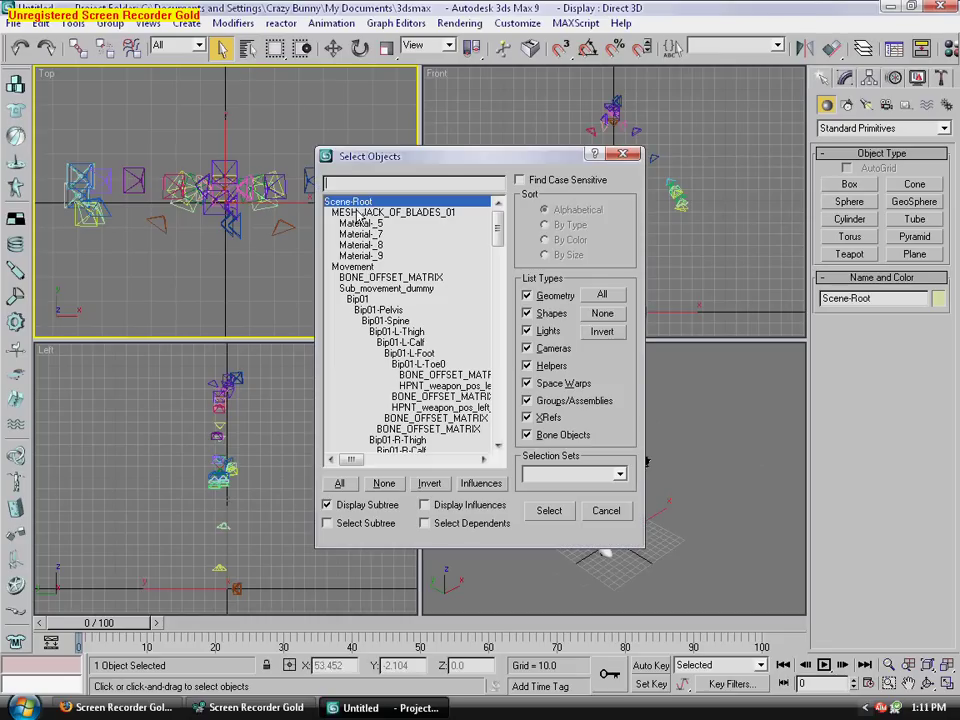
pyautogui.click(385, 212)
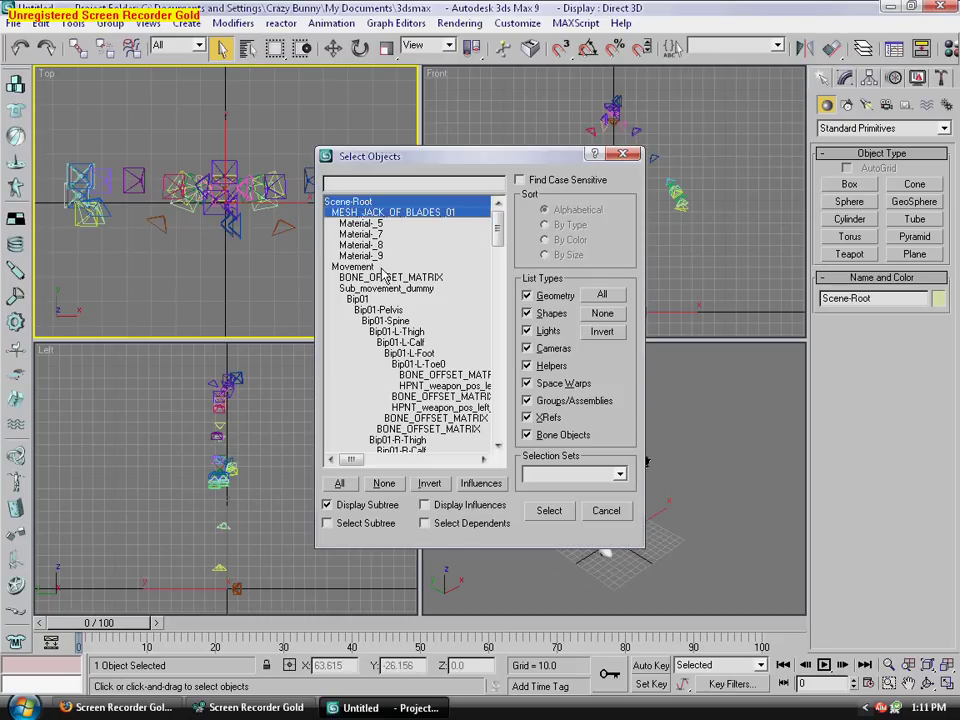
pyautogui.keyDown('ctrl'); pyautogui.moveTo(382, 268); pyautogui.dragTo(429, 605); pyautogui.keyUp('ctrl')
pyautogui.click(550, 510)
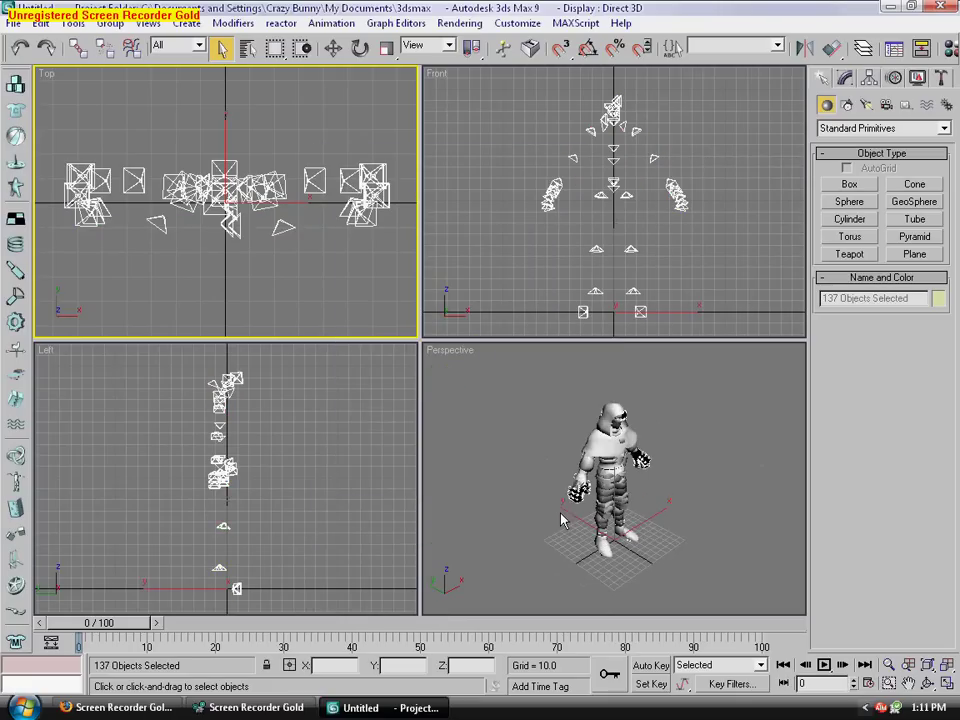
pyautogui.press('Delete')
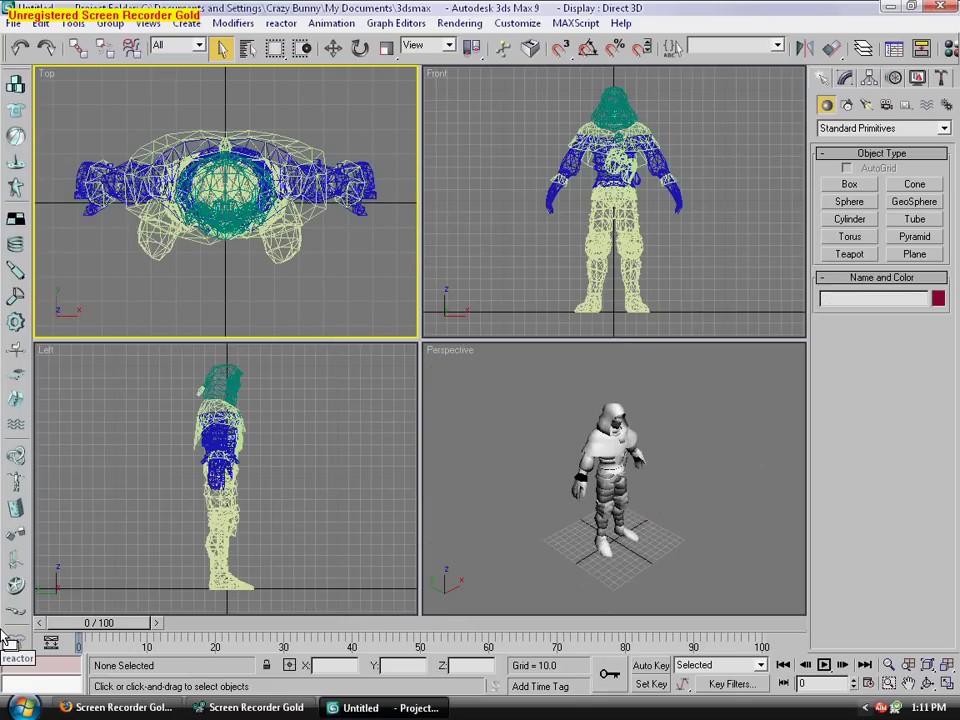
# Examine the imported character from the front and close up in the Perspective view
pyautogui.moveTo(645, 483); pyautogui.dragTo(515, 466, button='middle')
pyautogui.press('Up')
pyautogui.press('Up')
pyautogui.press('Up')
pyautogui.press('Up')
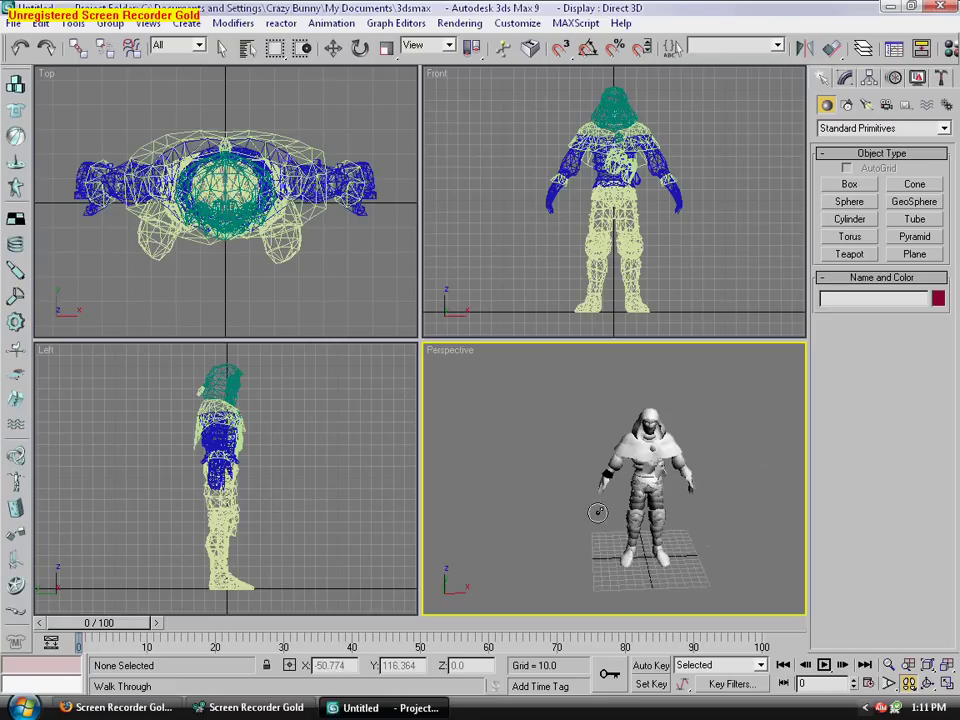
pyautogui.press('Down')
pyautogui.press('Down')
pyautogui.press('Down')
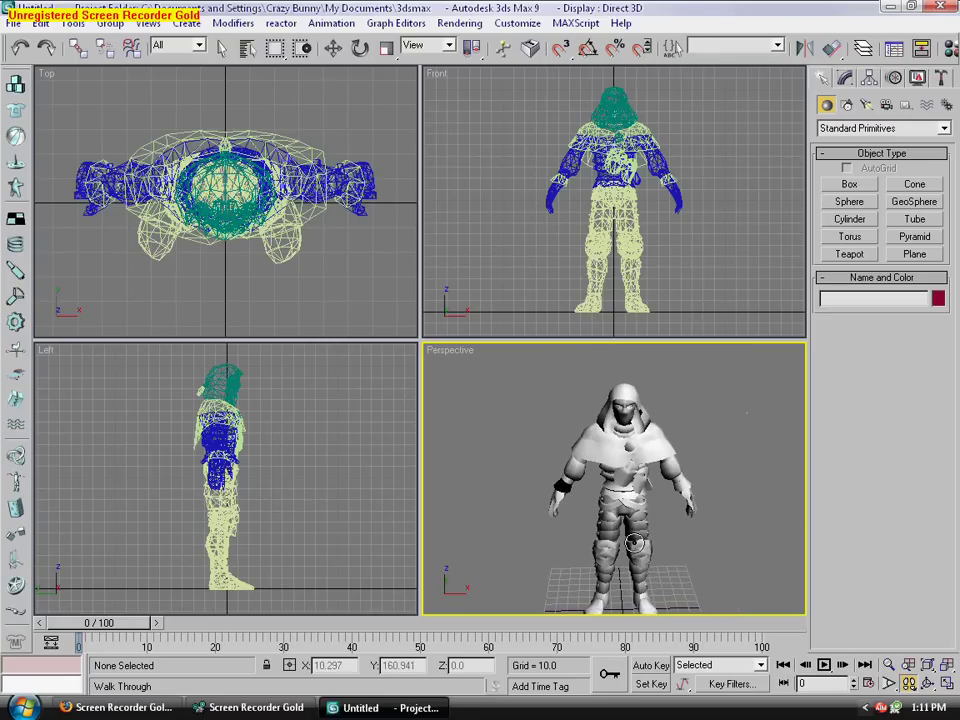
# In the Material Editor, enable the first material's Diffuse Color map and assign a Bitmap to it
pyautogui.press('m')
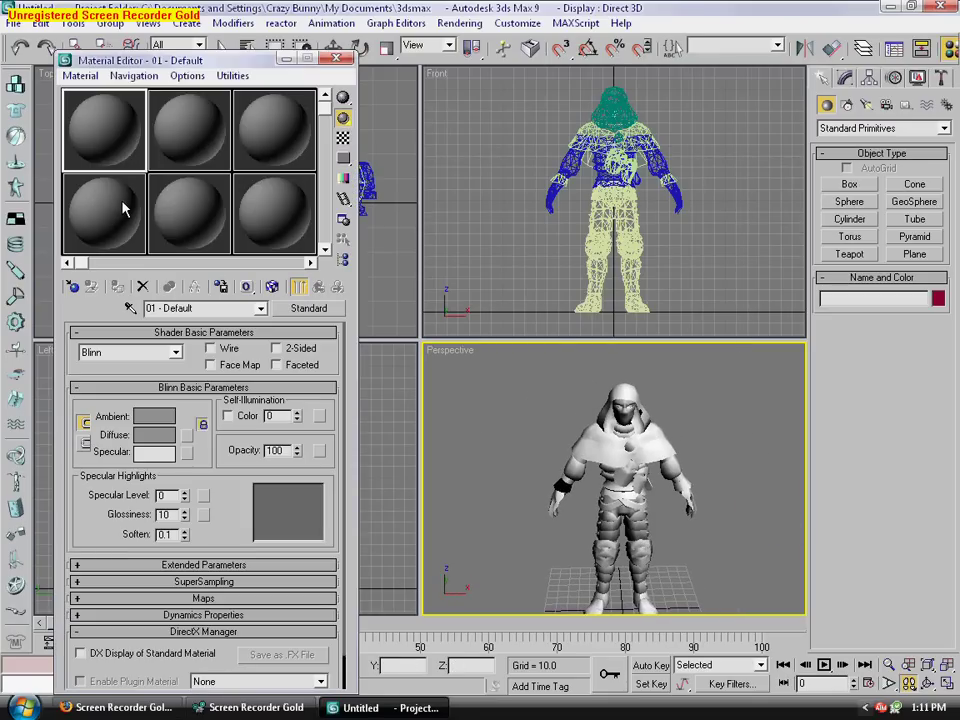
pyautogui.click(78, 599)
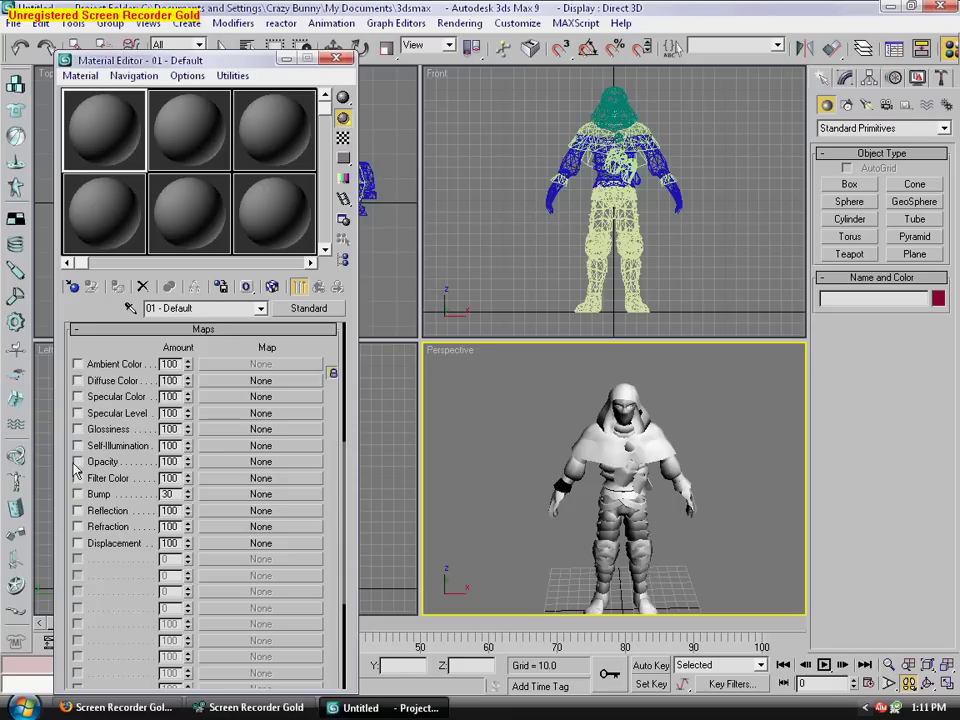
pyautogui.click(78, 381)
pyautogui.click(240, 381)
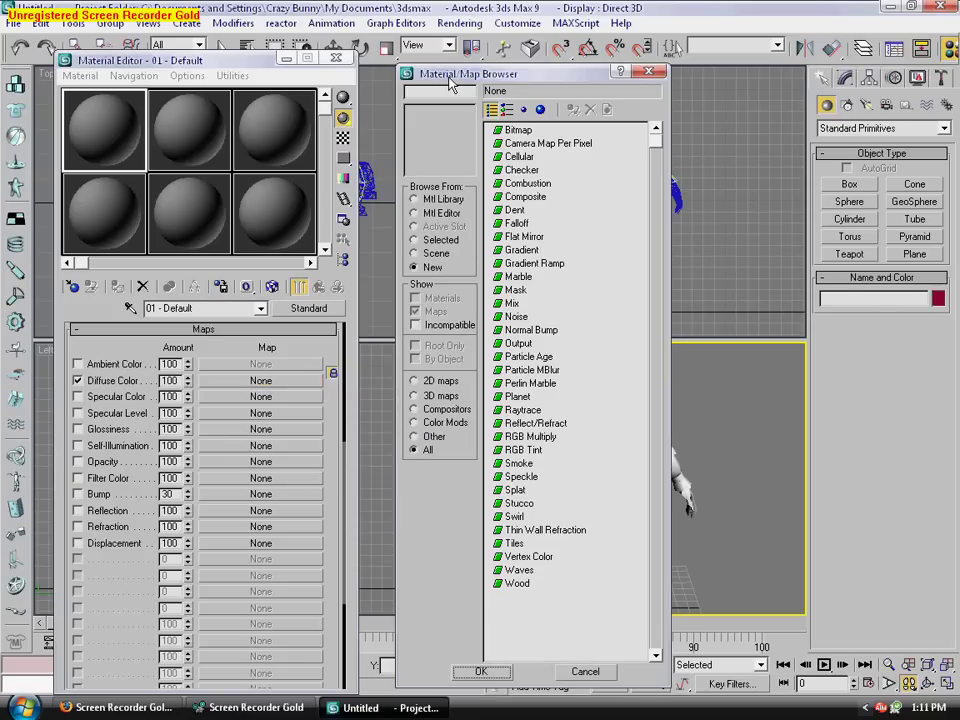
pyautogui.doubleClick(518, 131)
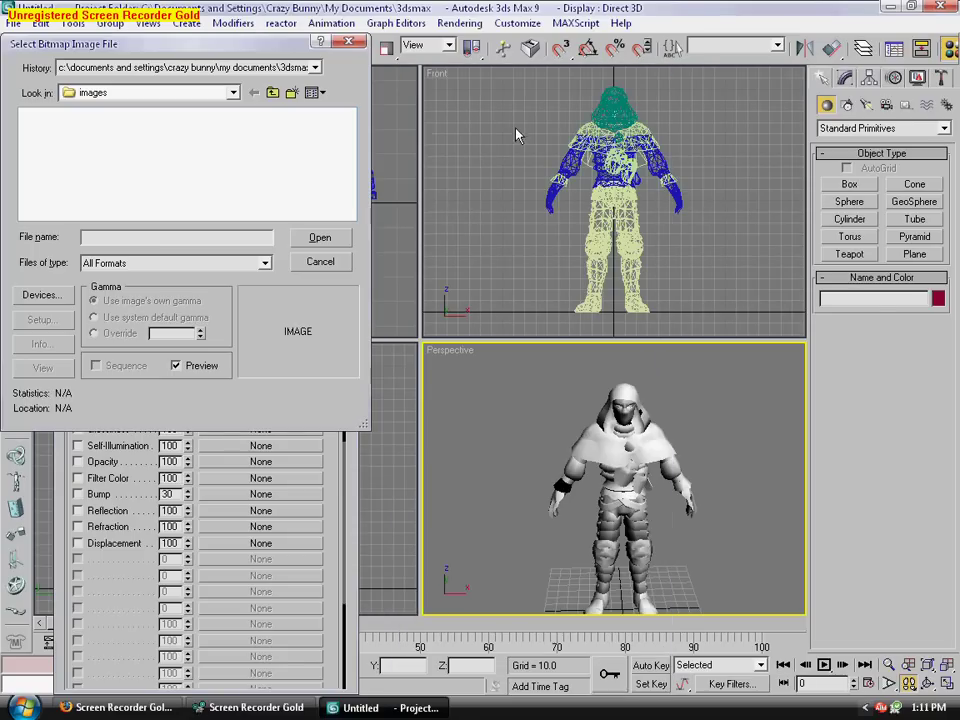
# Browse for the bitmap image in the Models > clothing > JoB outfit folder
pyautogui.click(237, 67)
pyautogui.click(254, 92)
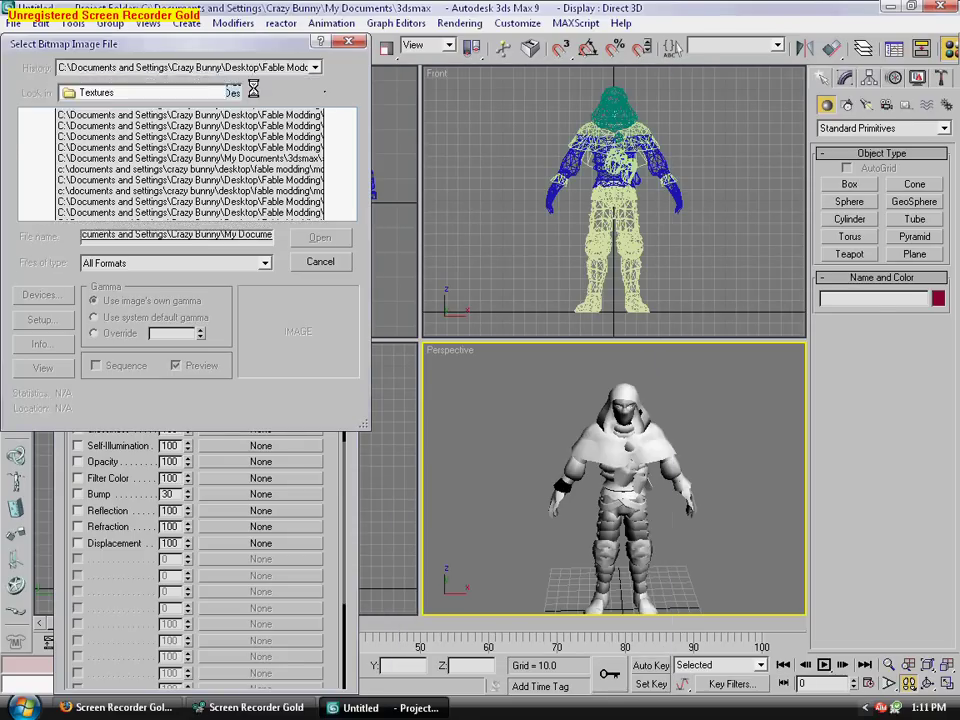
pyautogui.click(272, 92)
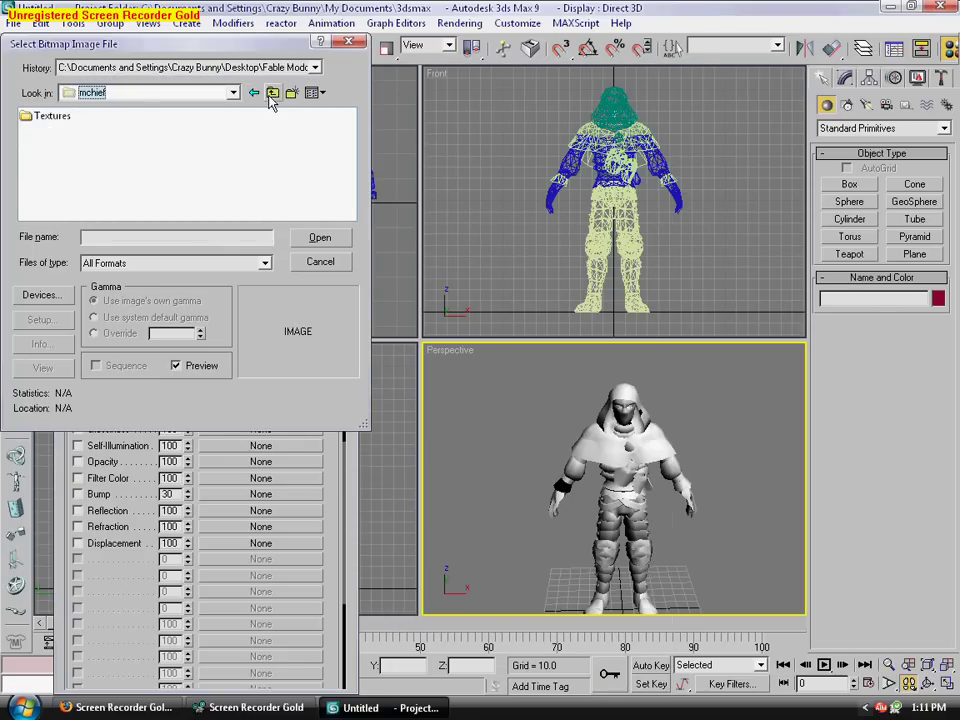
pyautogui.click(272, 92)
pyautogui.doubleClick(50, 187)
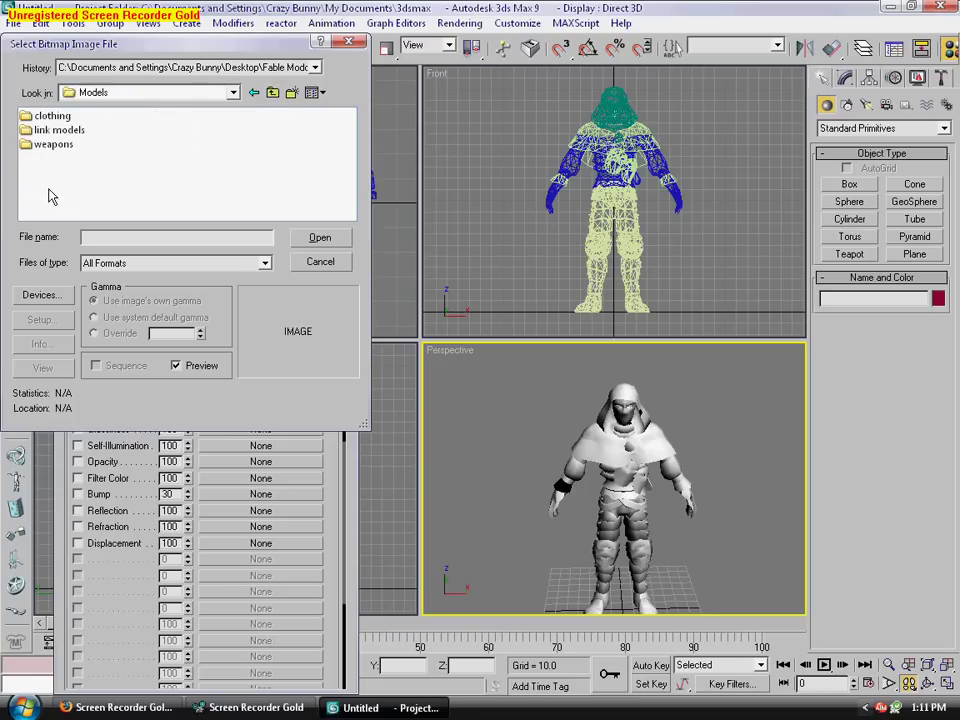
pyautogui.doubleClick(60, 118)
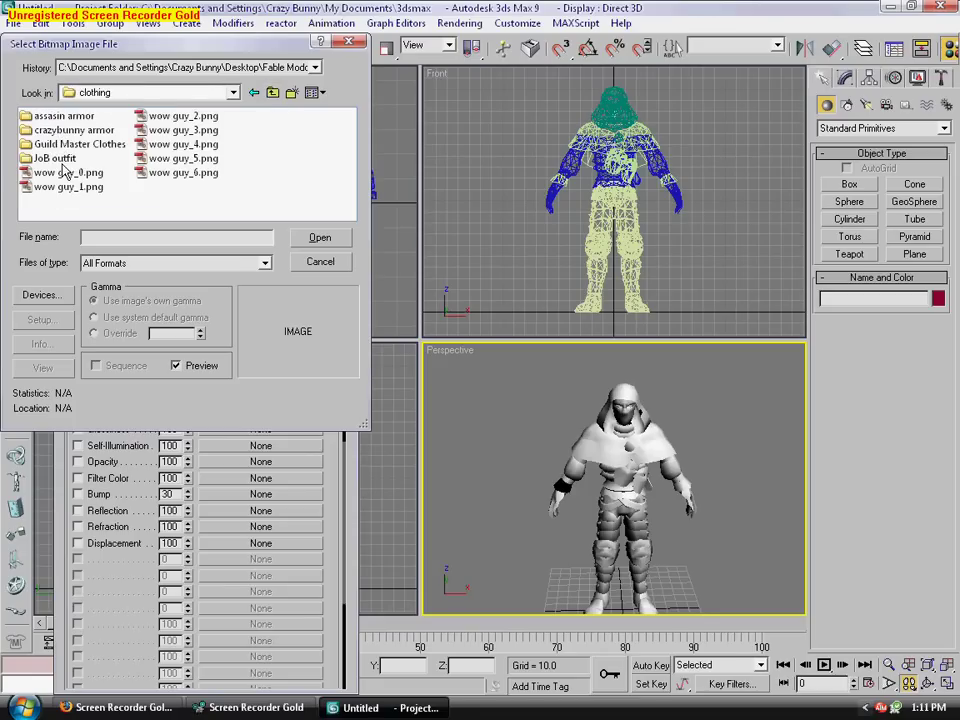
pyautogui.doubleClick(55, 158)
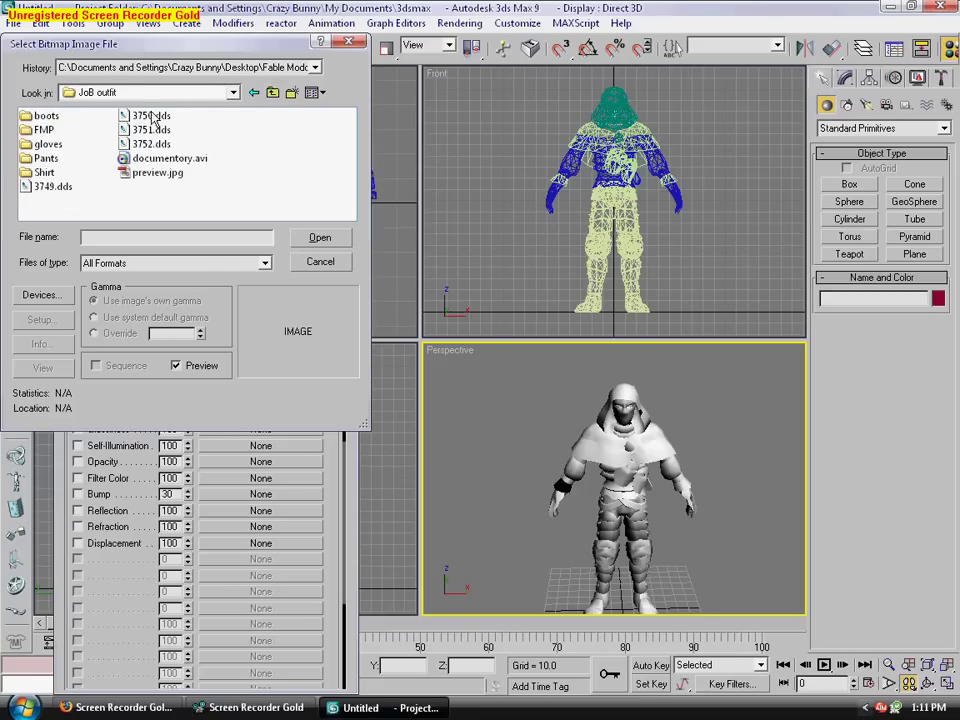
# Preview the DDS textures, load 3749.dds as the diffuse bitmap and show the map in the viewport
pyautogui.click(71, 188)
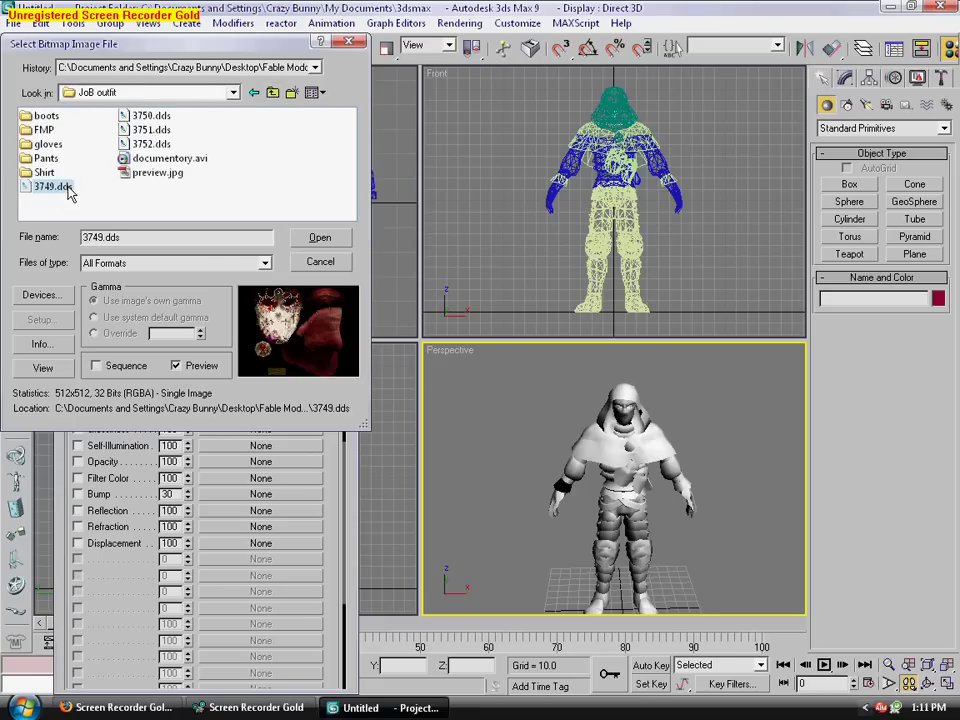
pyautogui.click(158, 116)
pyautogui.click(154, 130)
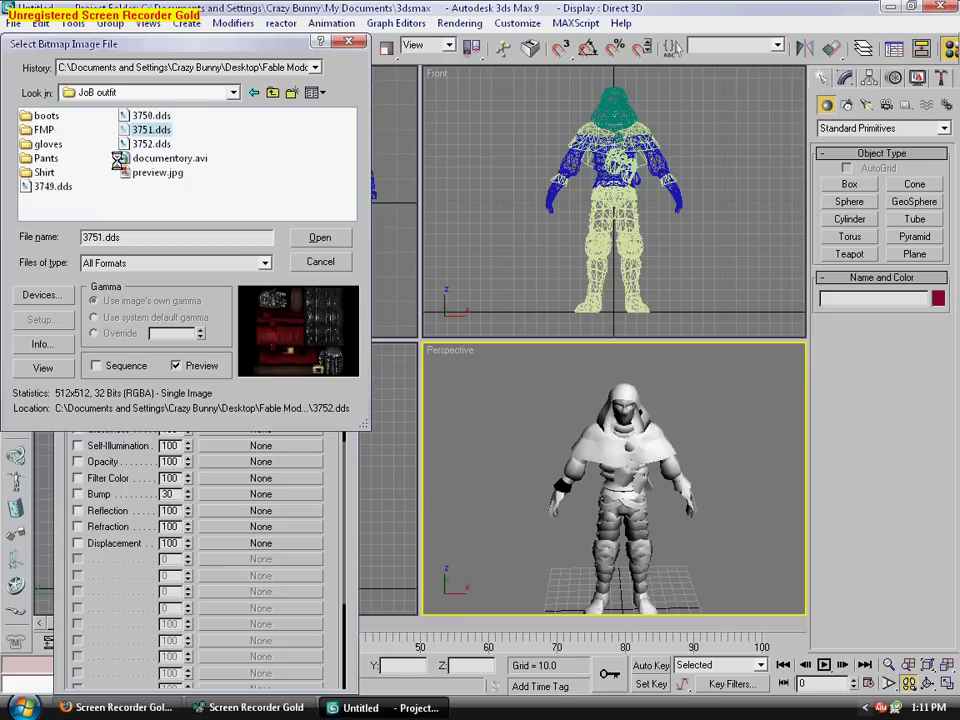
pyautogui.click(150, 144)
pyautogui.doubleClick(52, 187)
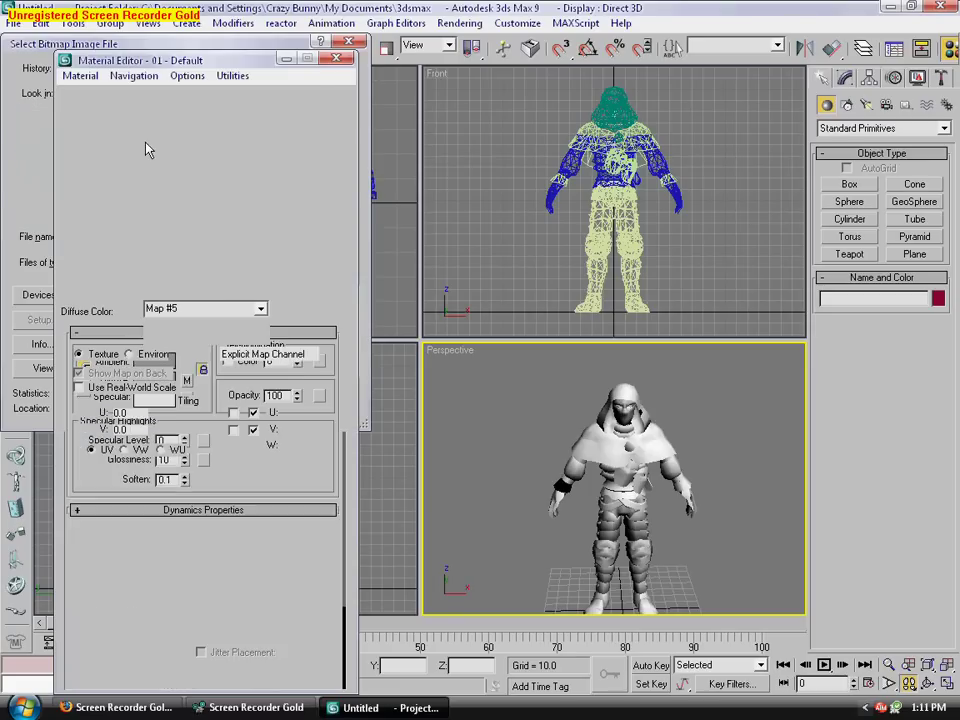
pyautogui.click(272, 287)
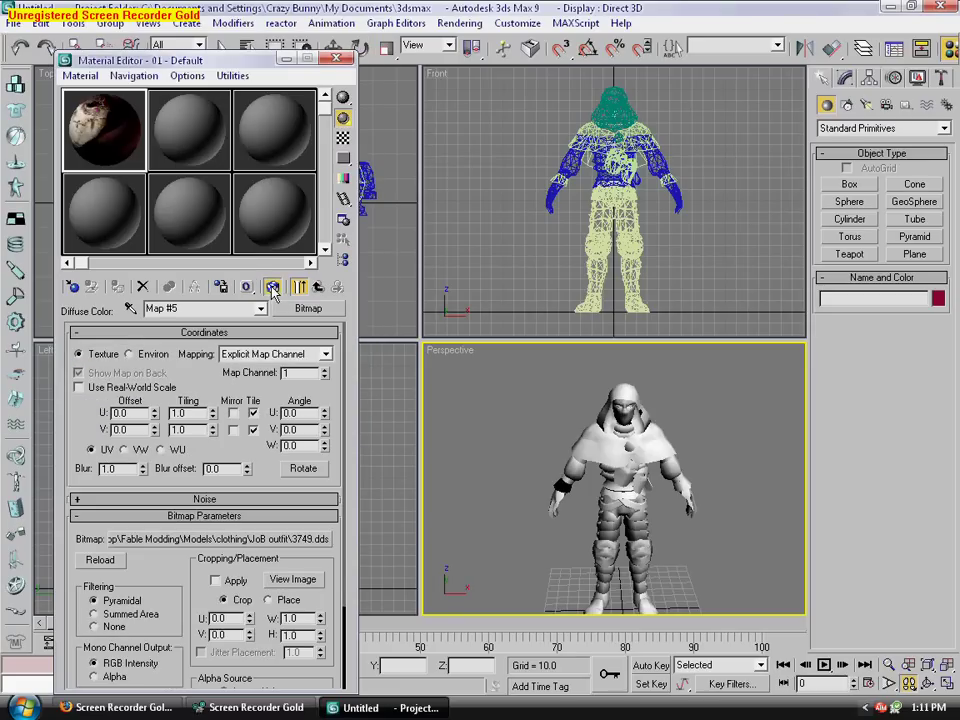
# Copy the first material to the second sample slot and replace the copy's diffuse bitmap with 3750.dds
pyautogui.click(195, 134)
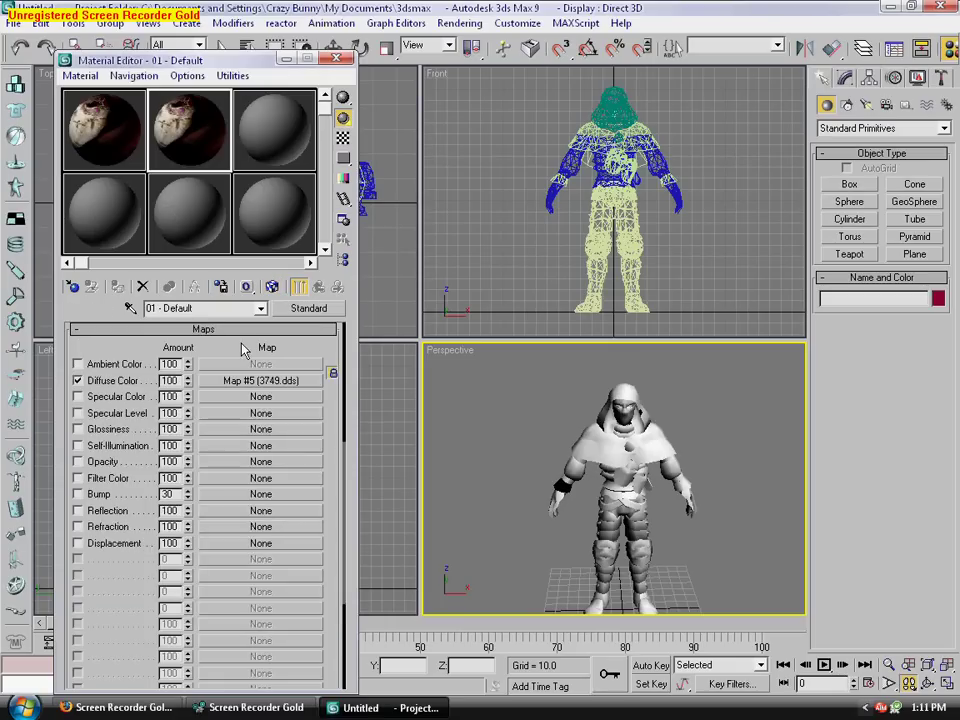
pyautogui.click(270, 381)
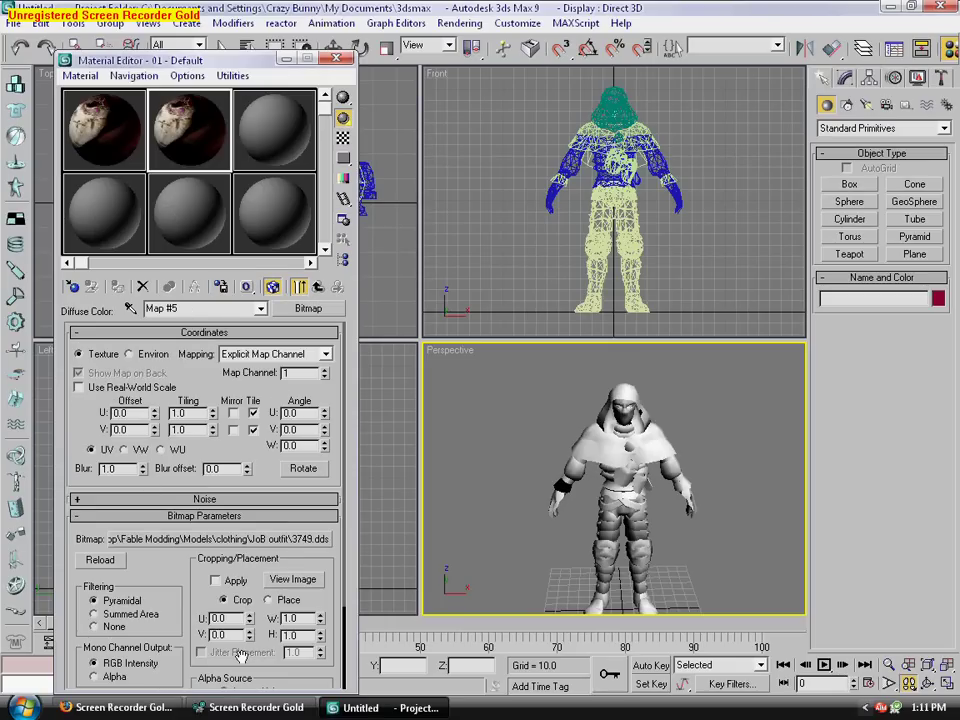
pyautogui.click(284, 541)
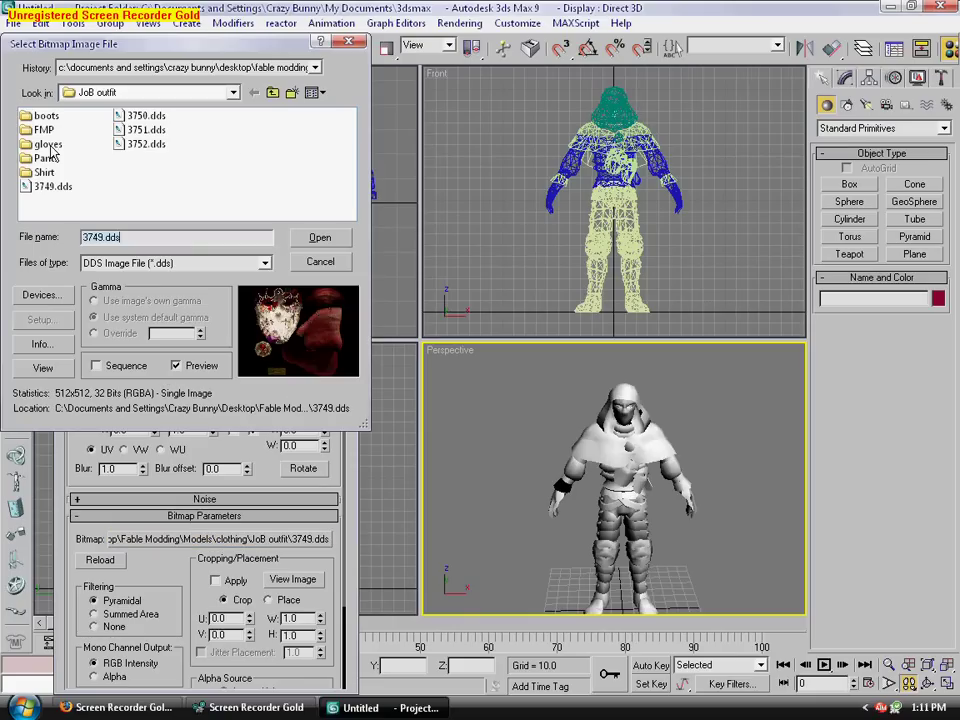
pyautogui.doubleClick(143, 117)
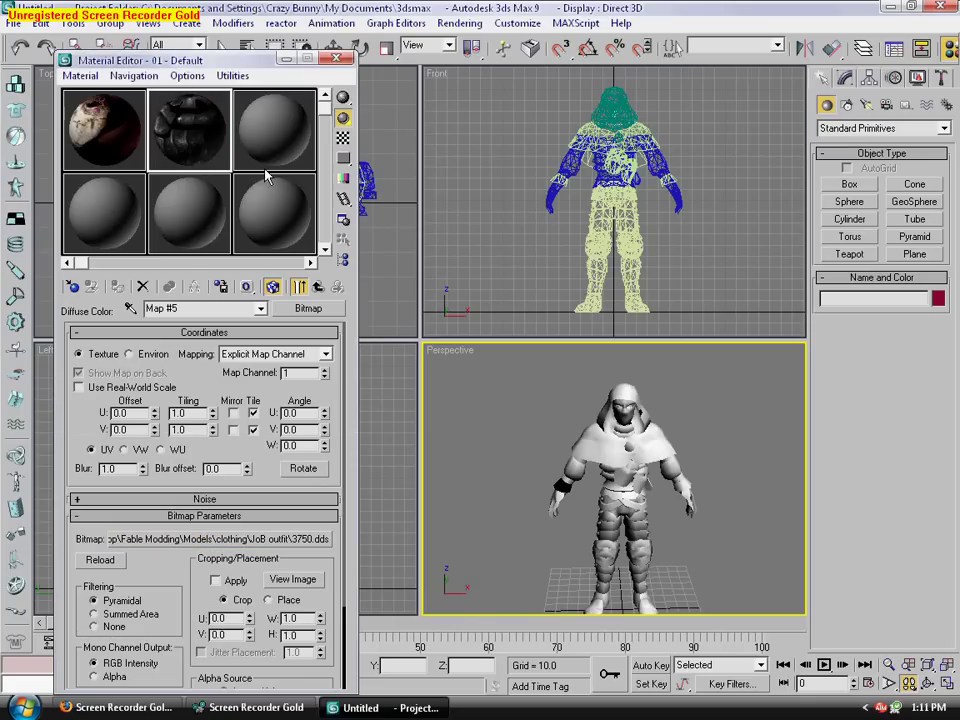
# Copy the second material to the third sample slot and replace the copy's diffuse bitmap with 3751.dds
pyautogui.click(263, 134)
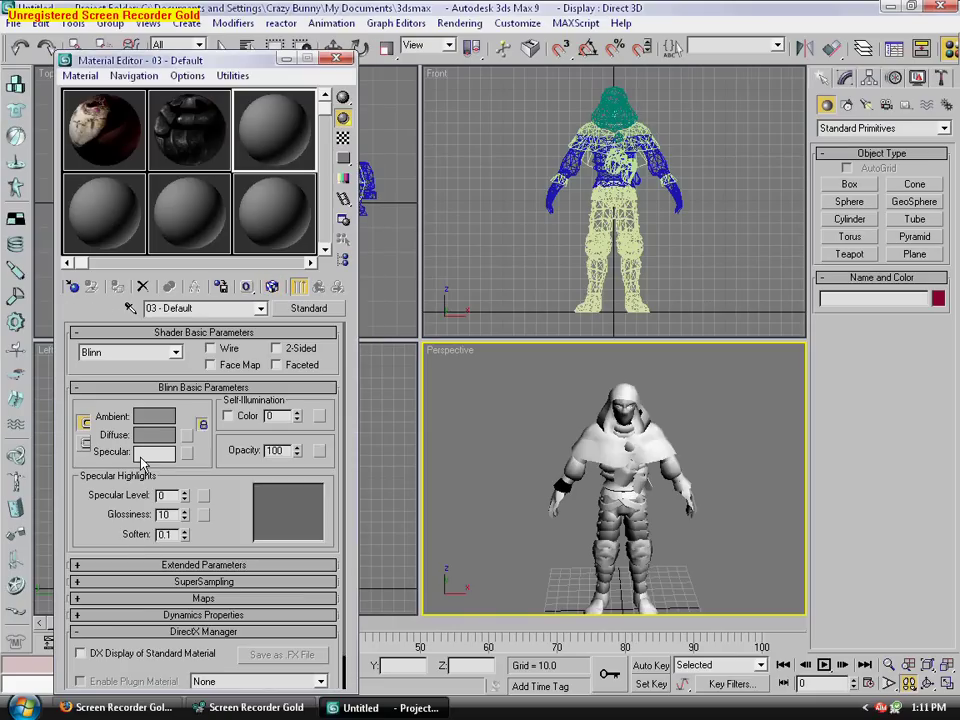
pyautogui.moveTo(259, 125); pyautogui.dragTo(268, 123)
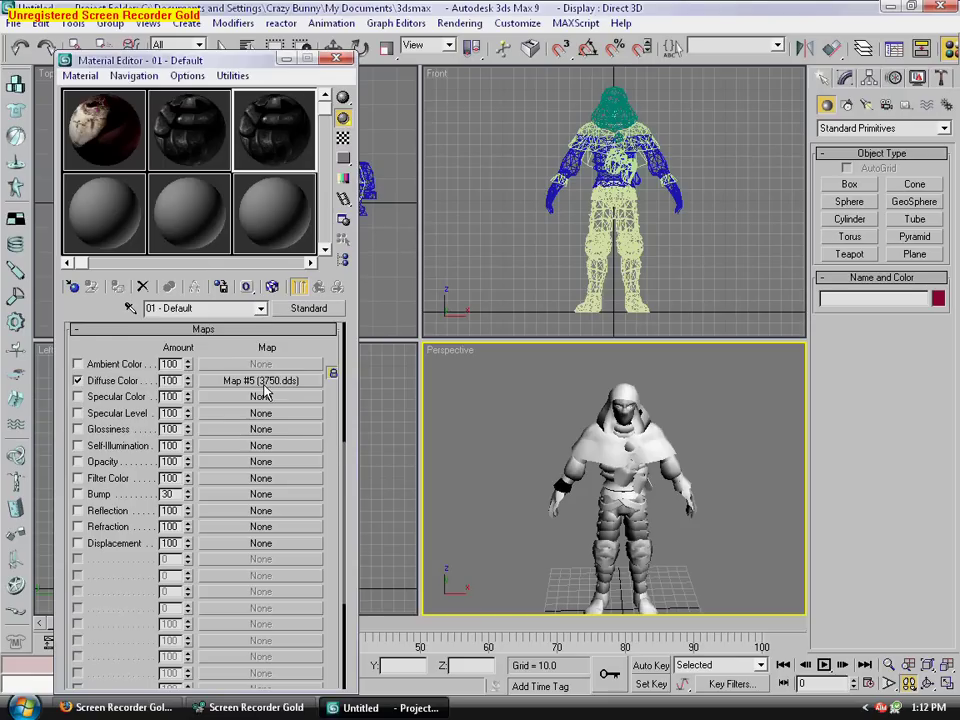
pyautogui.click(262, 381)
pyautogui.click(219, 538)
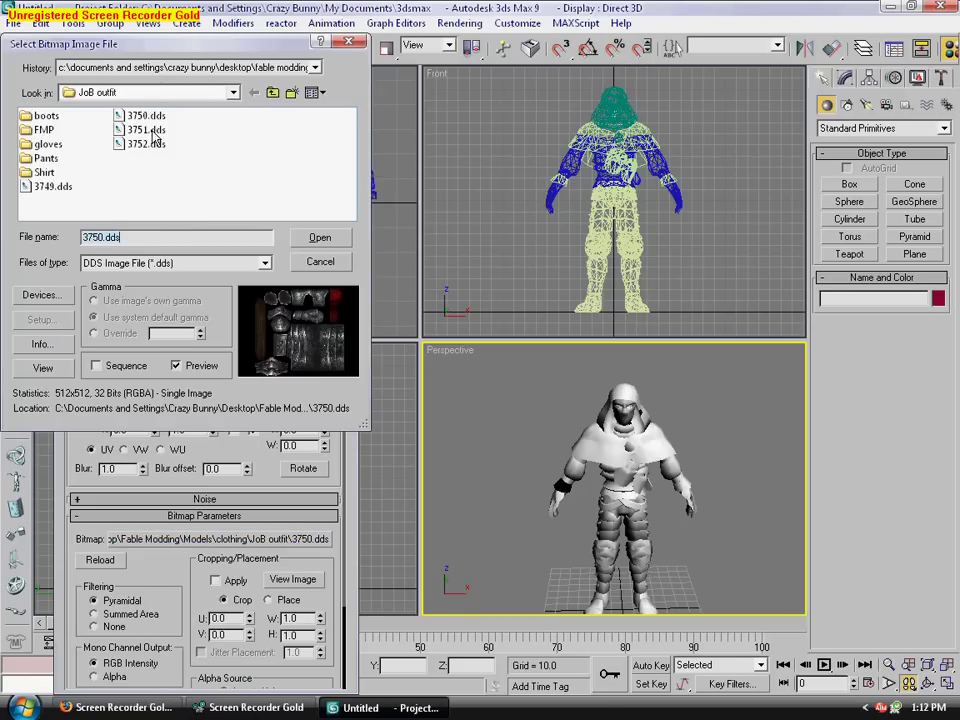
pyautogui.doubleClick(153, 131)
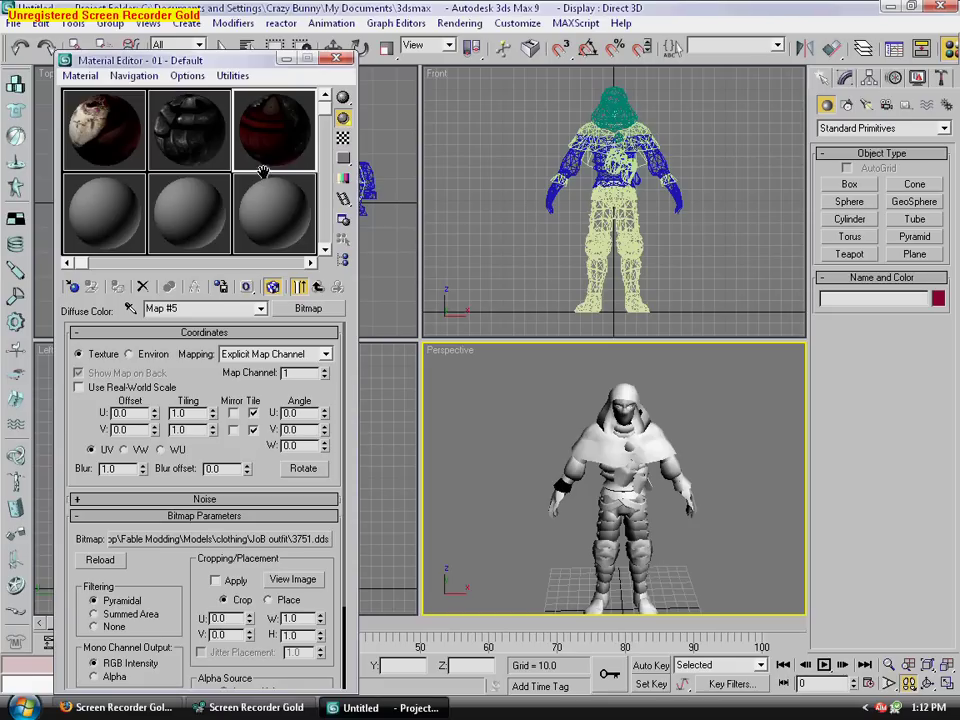
# Copy the third material to the fourth sample slot and replace the copy's diffuse bitmap with 3752.dds
pyautogui.click(120, 235)
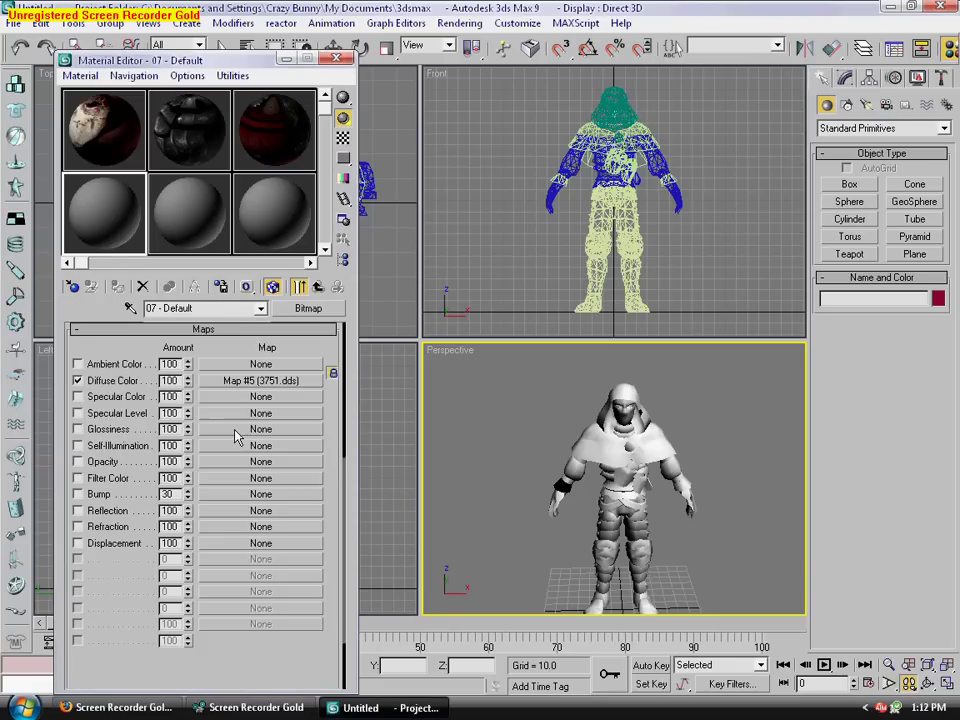
pyautogui.click(252, 381)
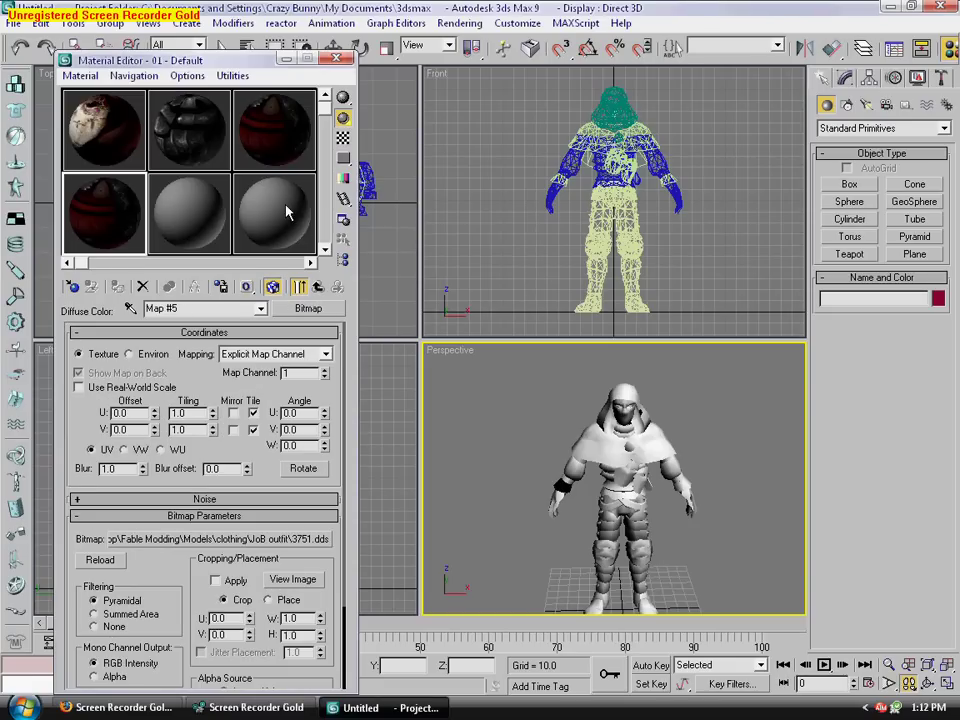
pyautogui.click(212, 538)
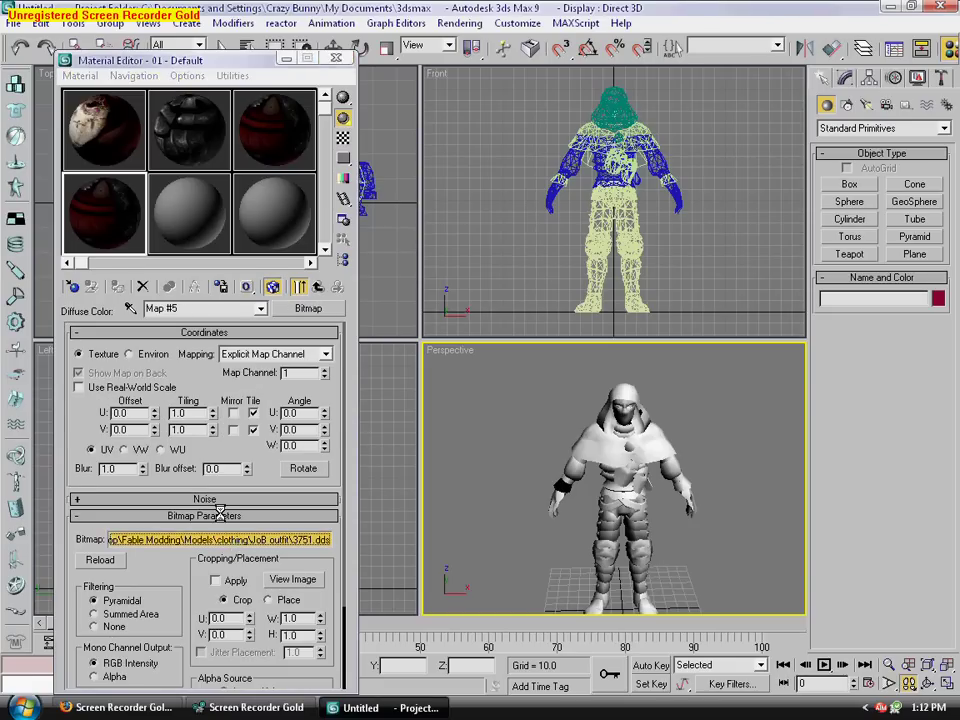
pyautogui.doubleClick(142, 145)
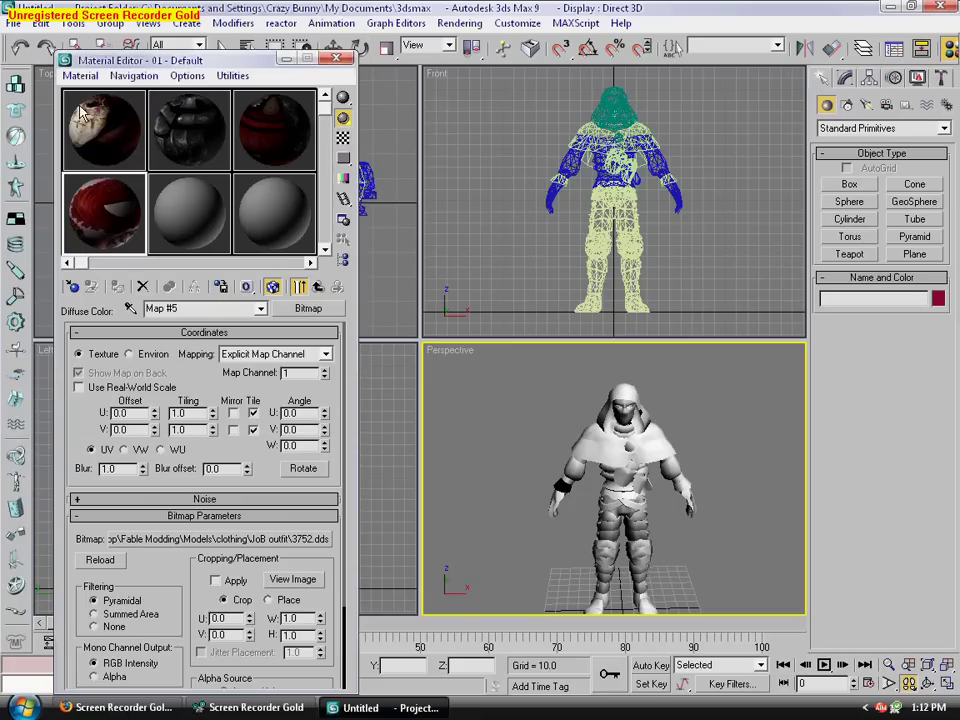
# Assign the 3749.dds material to the hooded head and the 3750.dds material to the legs, renaming the latter 01 - Defaultsfjsmhsgh
pyautogui.click(115, 139)
pyautogui.moveTo(103, 117); pyautogui.dragTo(630, 410)
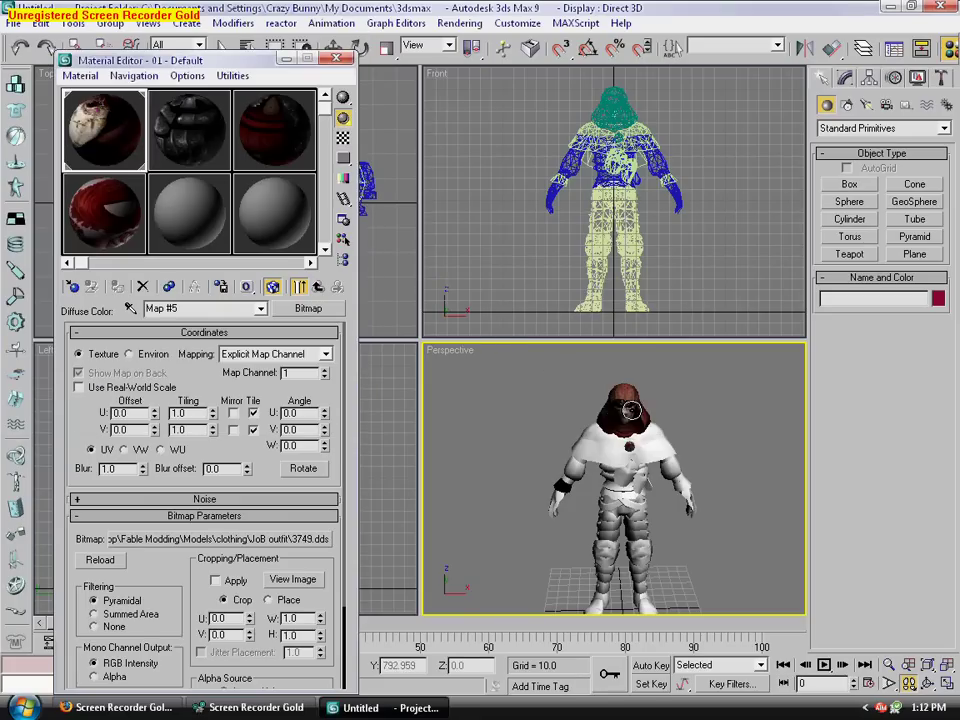
pyautogui.moveTo(105, 120); pyautogui.dragTo(600, 480)
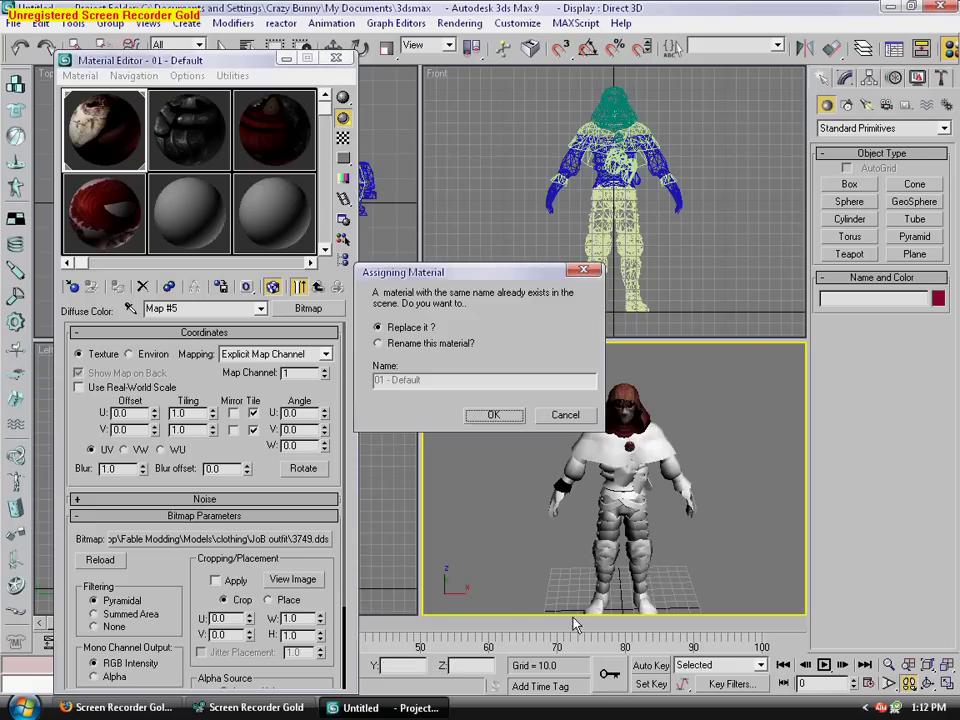
pyautogui.click(468, 345)
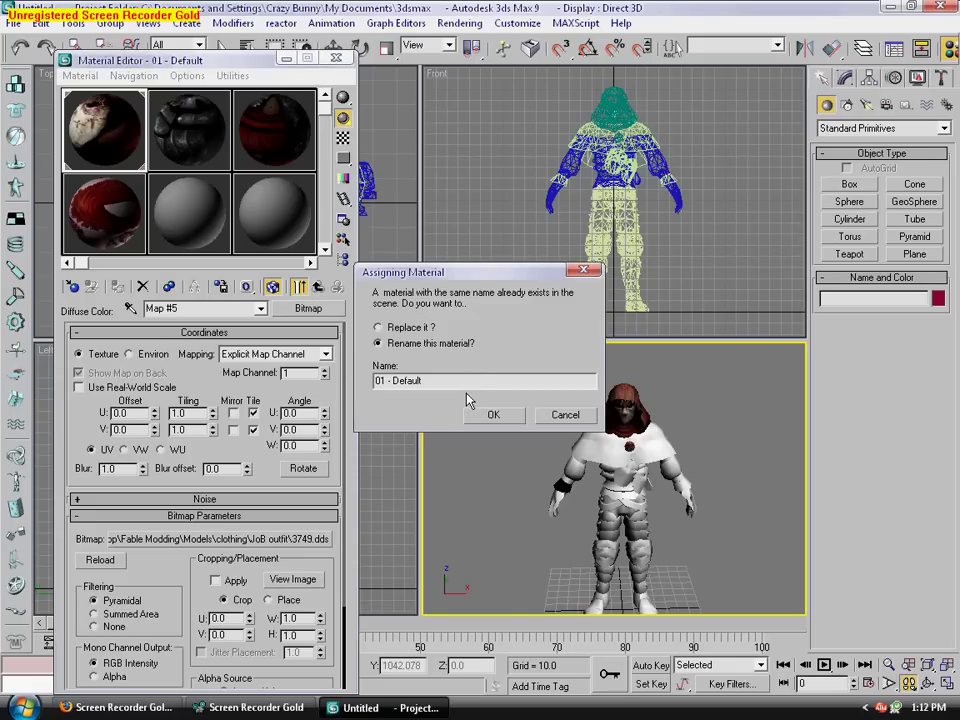
pyautogui.write('sfjsmhsgh')
pyautogui.press('Return')
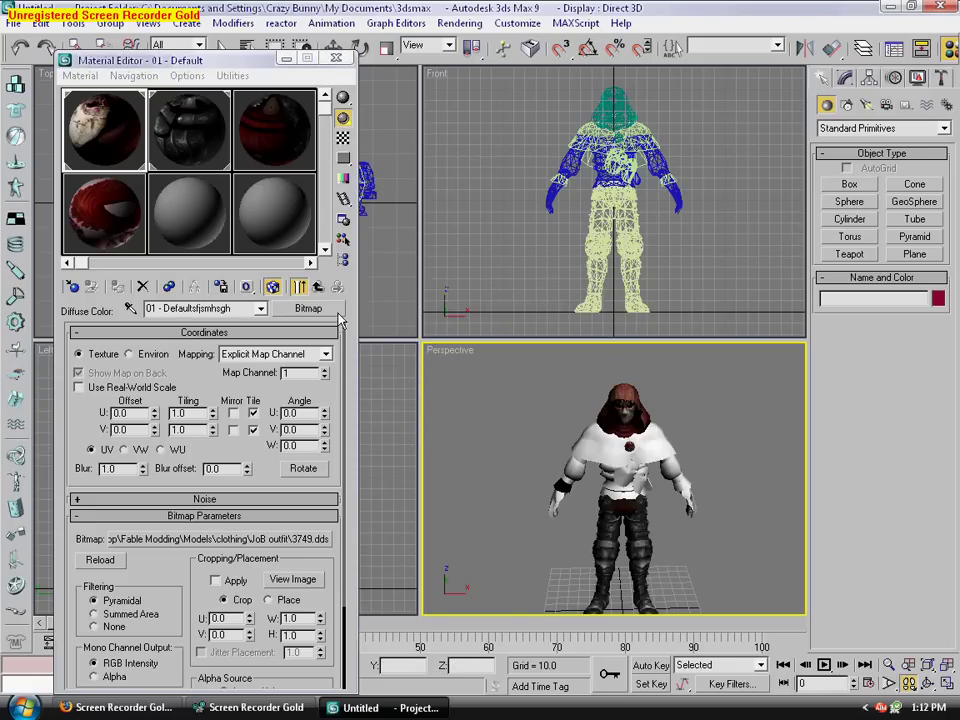
# Assign the 3751.dds material to the cape and chest pieces, renaming it 01 - Defaultjmshmj instead of replacing the existing material
pyautogui.moveTo(279, 152); pyautogui.dragTo(632, 480)
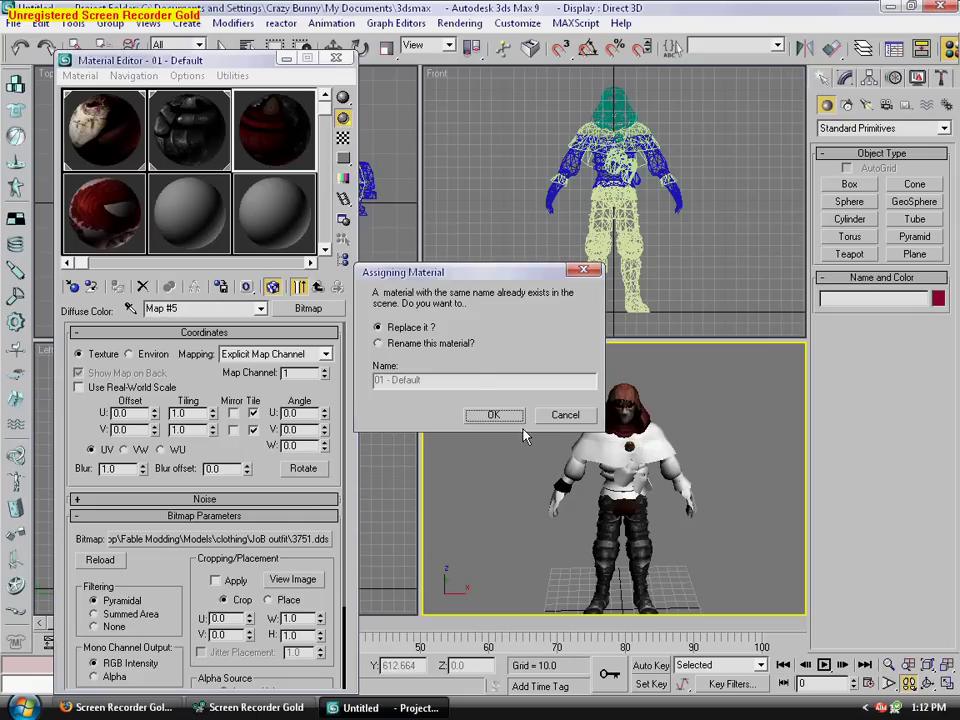
pyautogui.click(450, 346)
pyautogui.write('jmshmj')
pyautogui.click(484, 413)
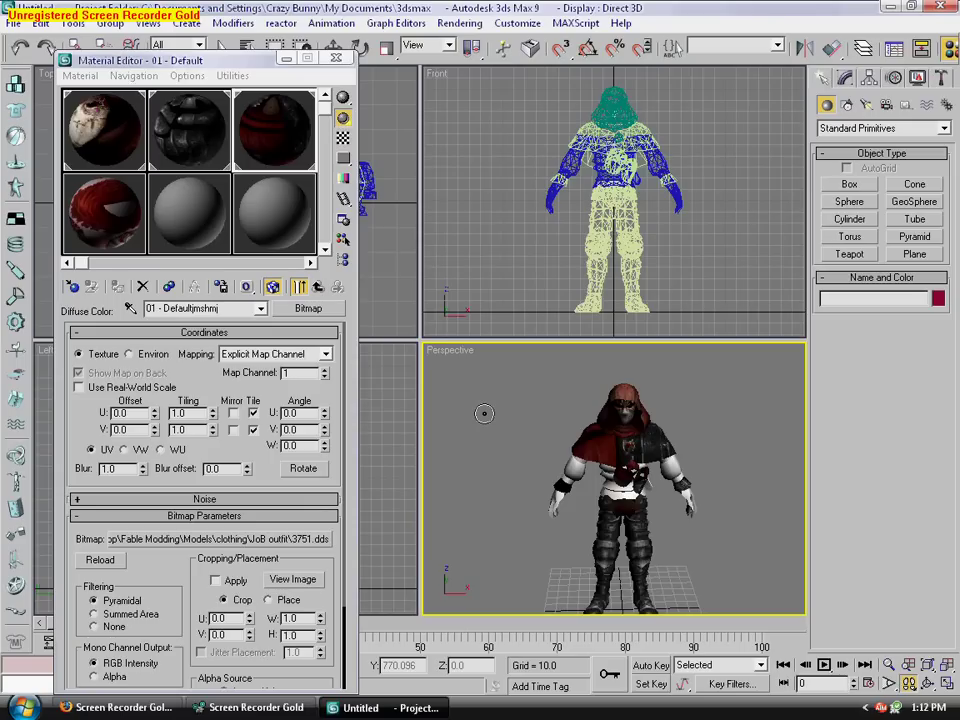
# Assign the 3752.dds material to the cape as 01 - Defaultgfhjzfgj, give the arms the 3751.dds material, and close the Material Editor
pyautogui.moveTo(112, 208); pyautogui.dragTo(600, 450)
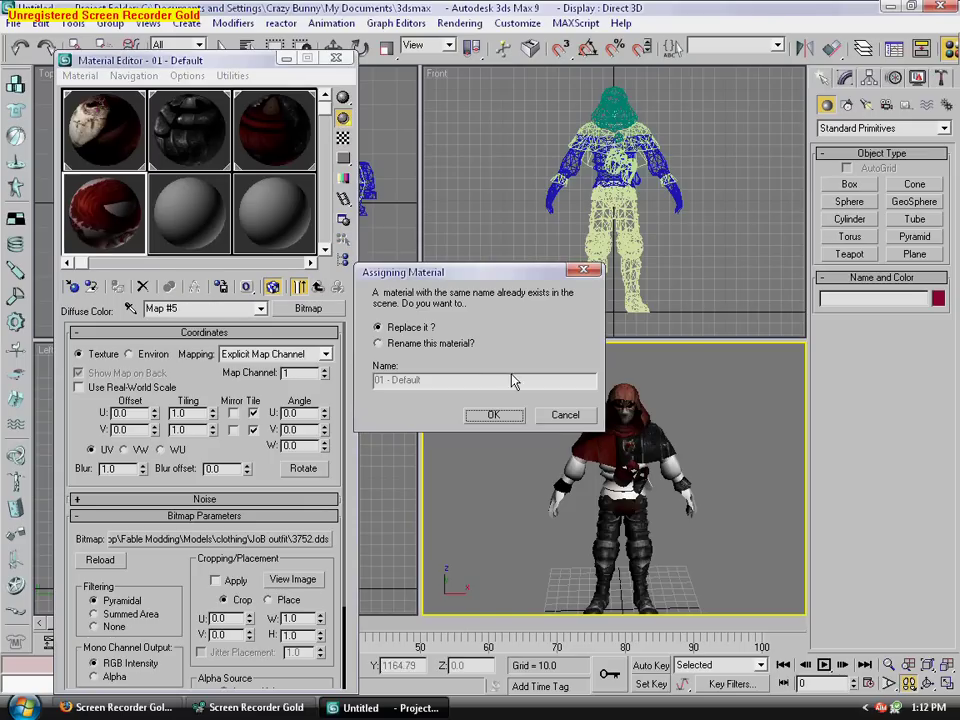
pyautogui.click(436, 344)
pyautogui.write('gfhjzfgj')
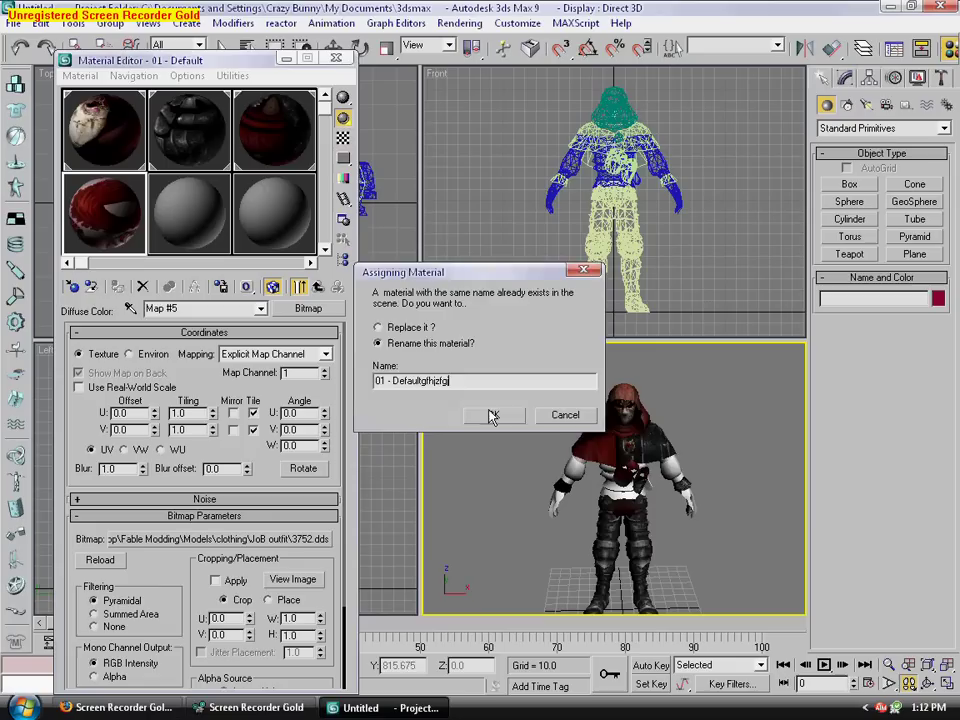
pyautogui.click(493, 414)
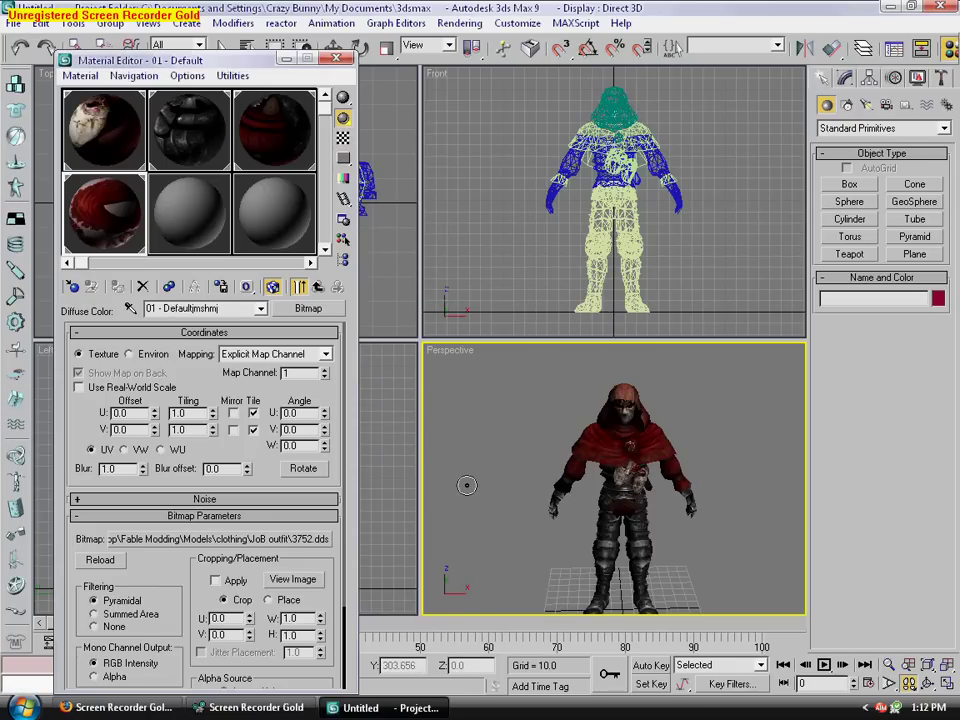
pyautogui.click(336, 61)
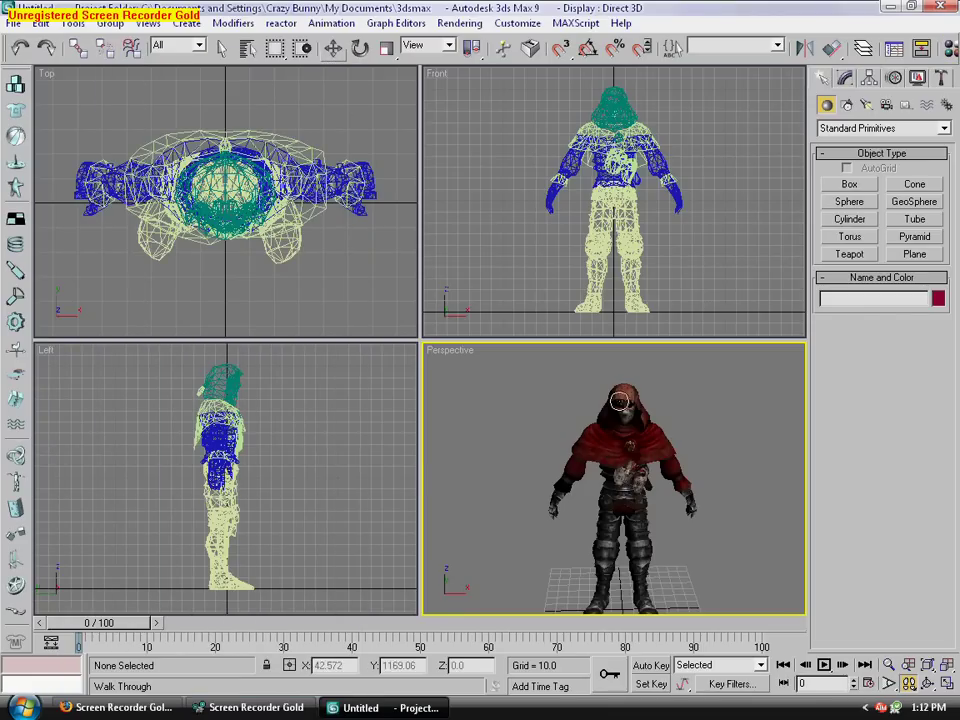
# Inspect the textured character's head and torso up close in the perspective view
pyautogui.press('Up')
pyautogui.moveTo(619, 452); pyautogui.dragTo(745, 523)
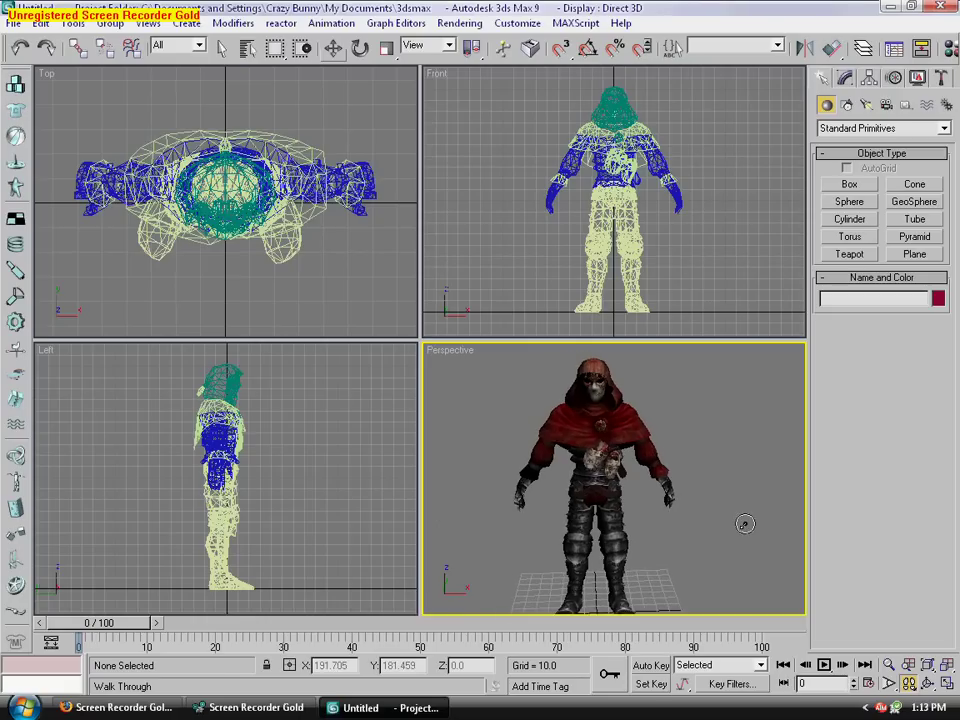
pyautogui.rightClick(727, 519)
pyautogui.scroll(5, 636, 458)
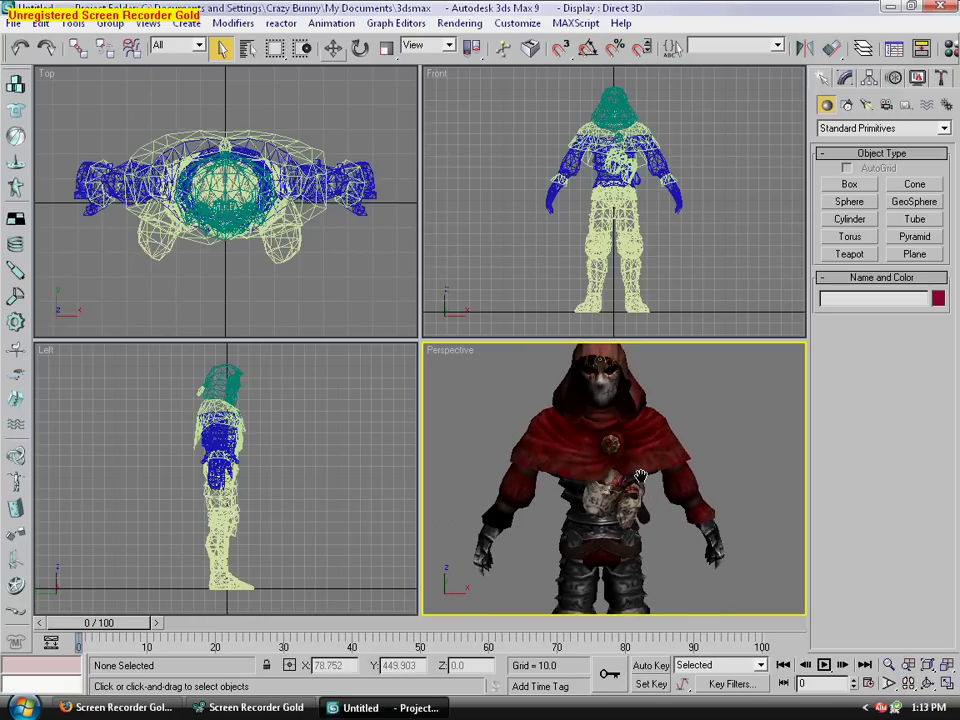
pyautogui.press('Up')
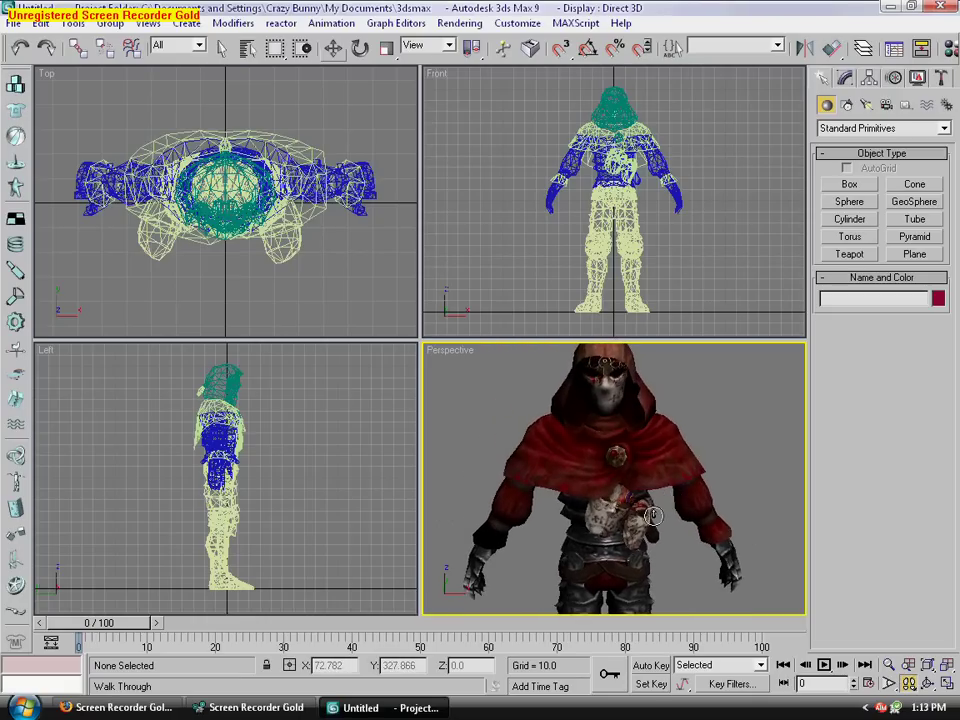
pyautogui.moveTo(648, 524); pyautogui.dragTo(658, 508)
pyautogui.rightClick(636, 433)
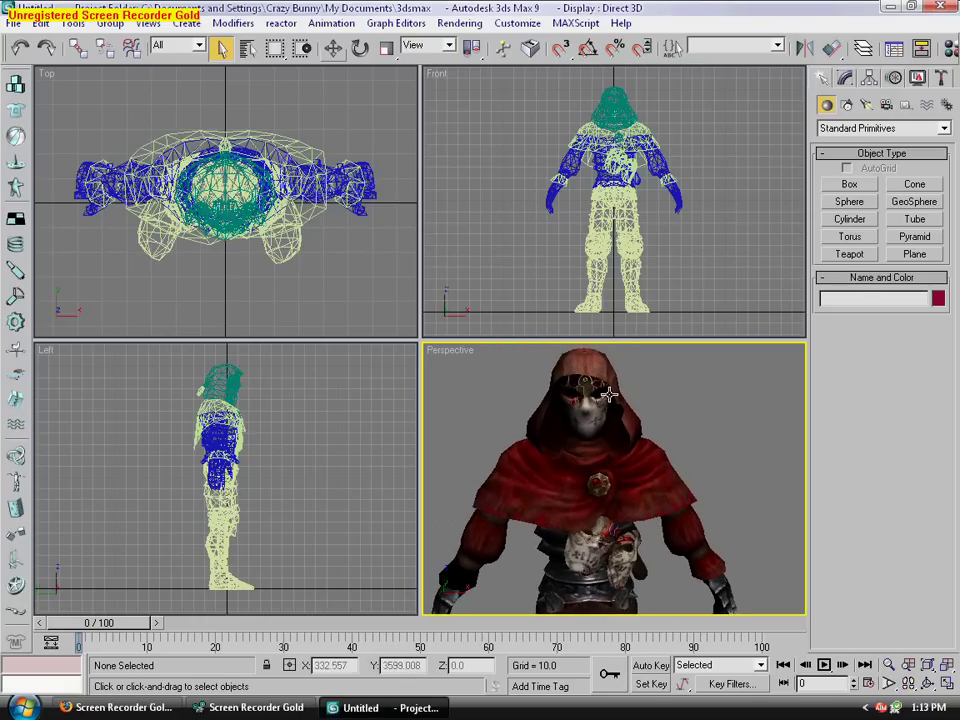
# Delete the Skin modifier from the hooded head mesh and from the cape mesh
pyautogui.click(609, 395)
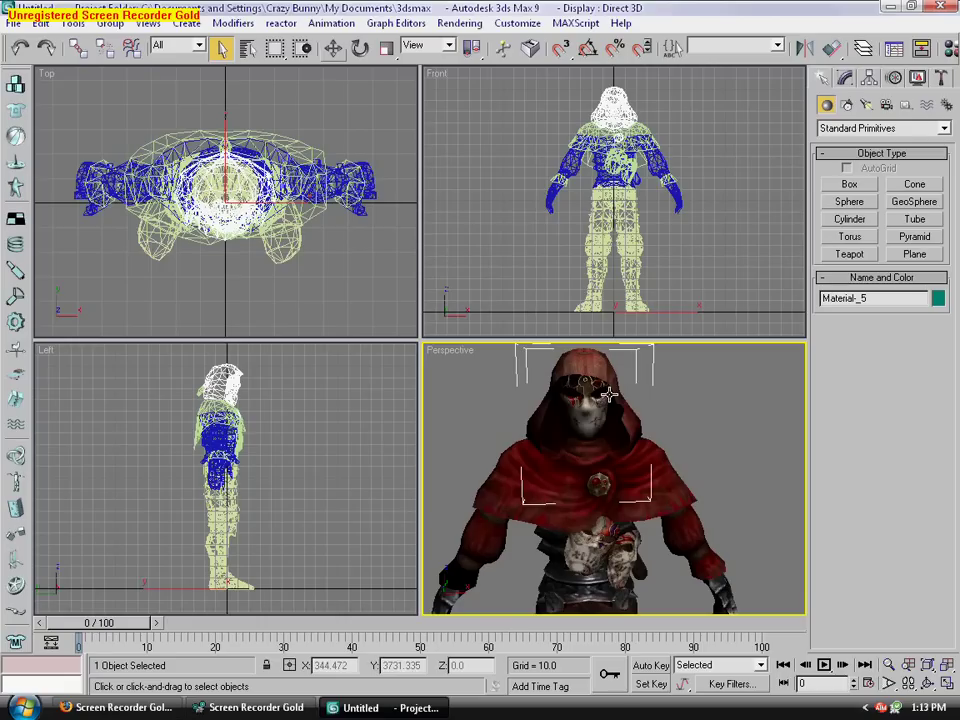
pyautogui.click(845, 80)
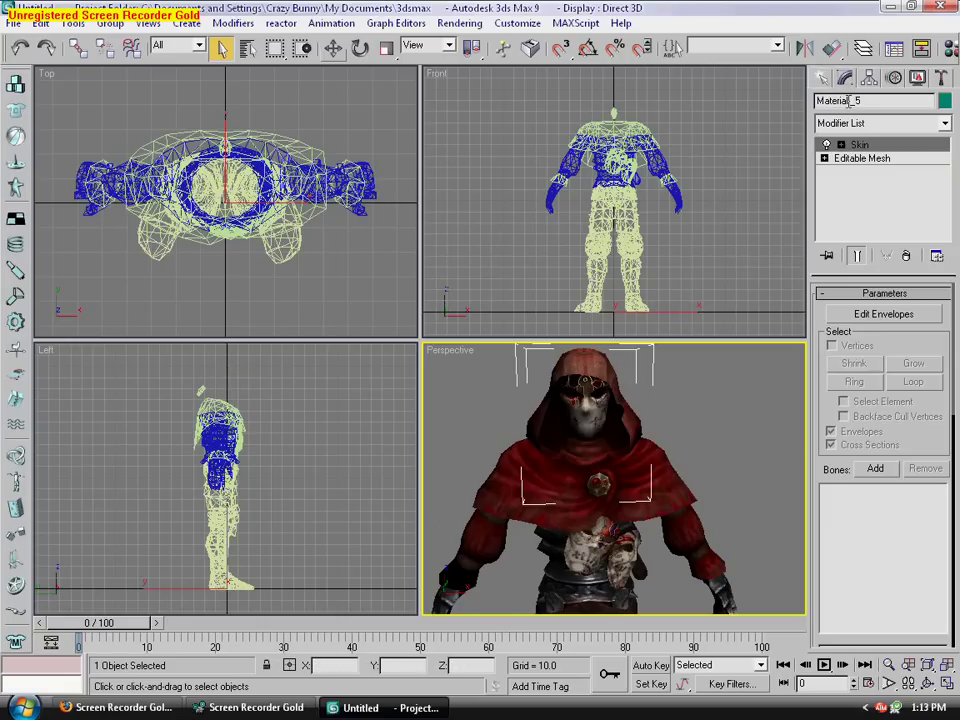
pyautogui.rightClick(862, 147)
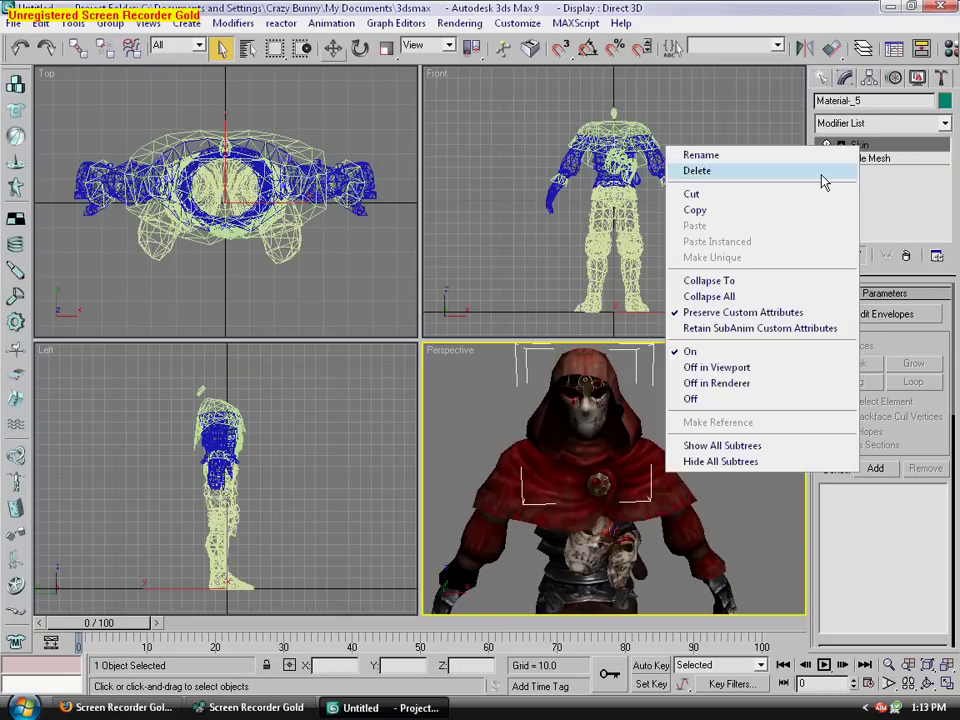
pyautogui.click(820, 172)
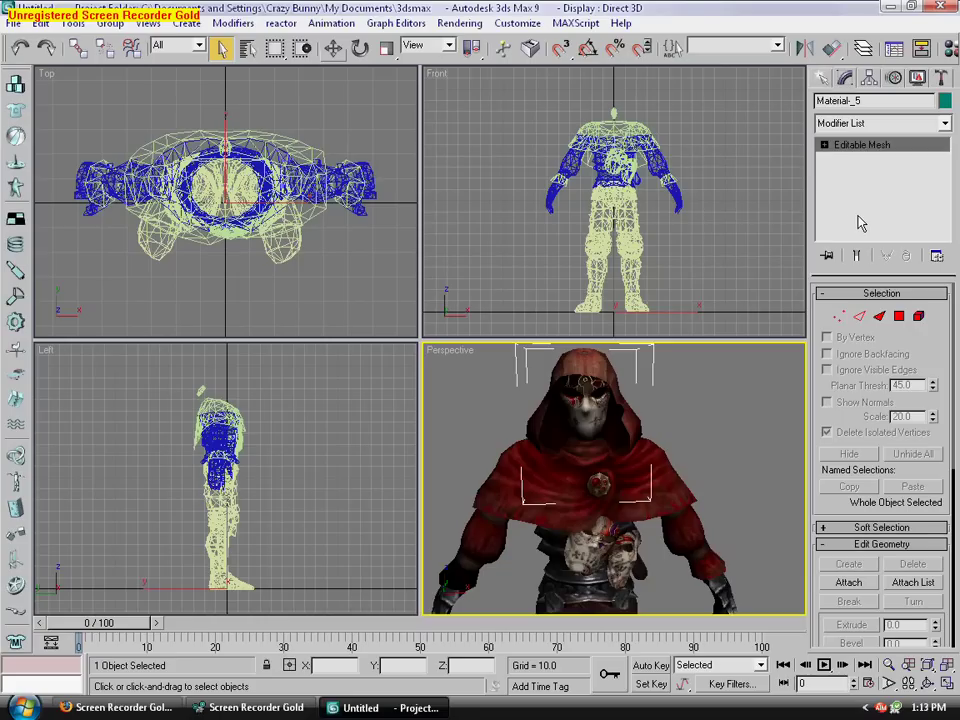
pyautogui.hotkey('ctrl', 'z')
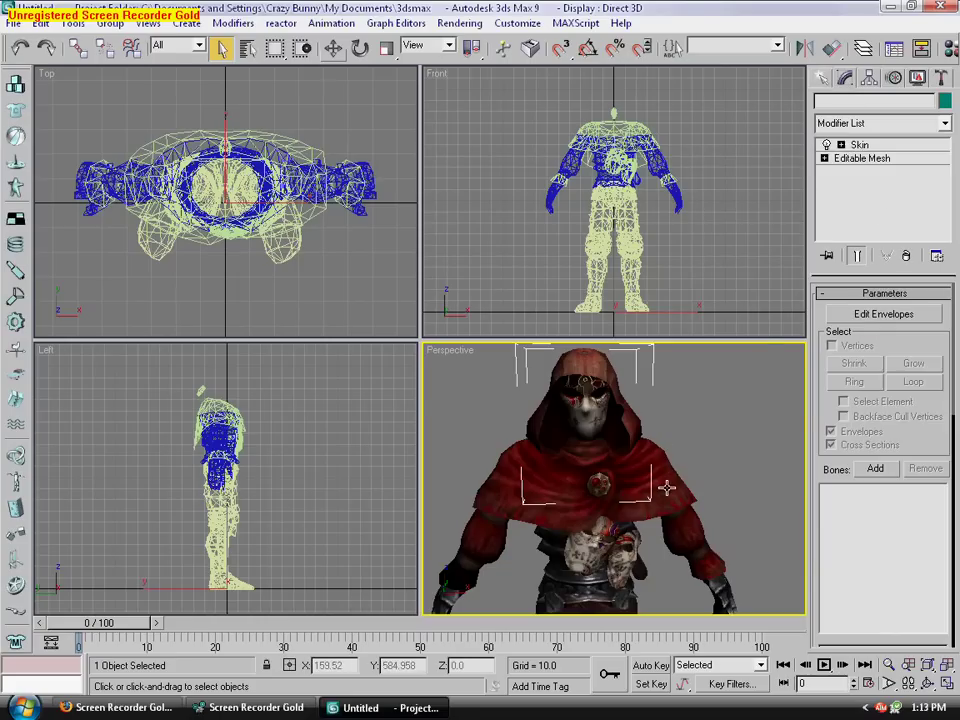
pyautogui.rightClick(898, 152)
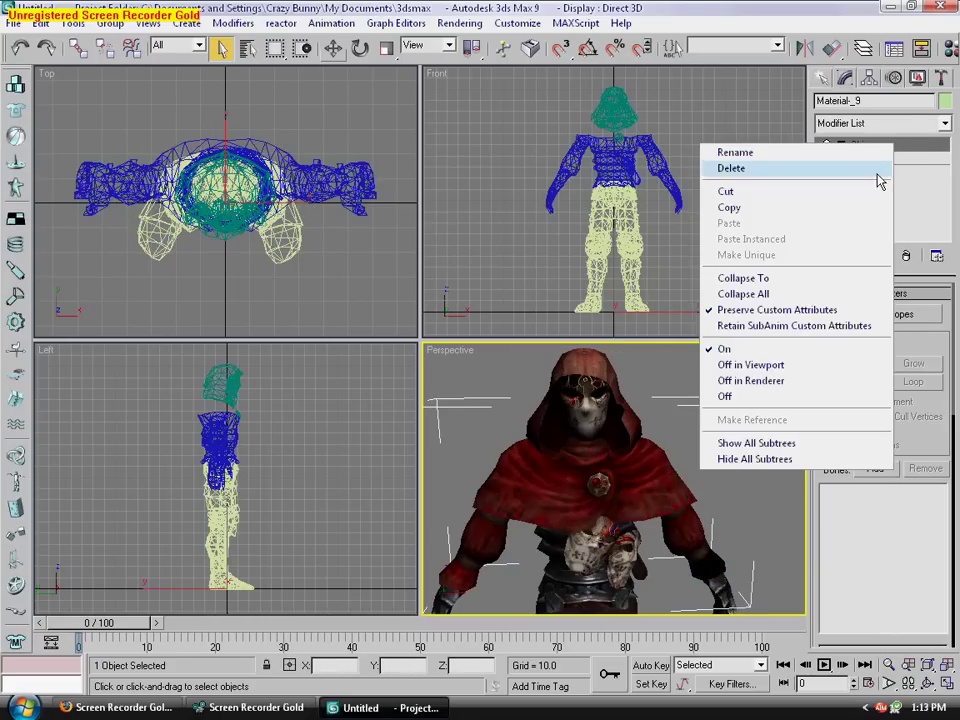
pyautogui.click(877, 172)
# Delete the Skin modifier from the legs mesh and from the torso-and-arms mesh
pyautogui.hotkey('ctrl', 'z')
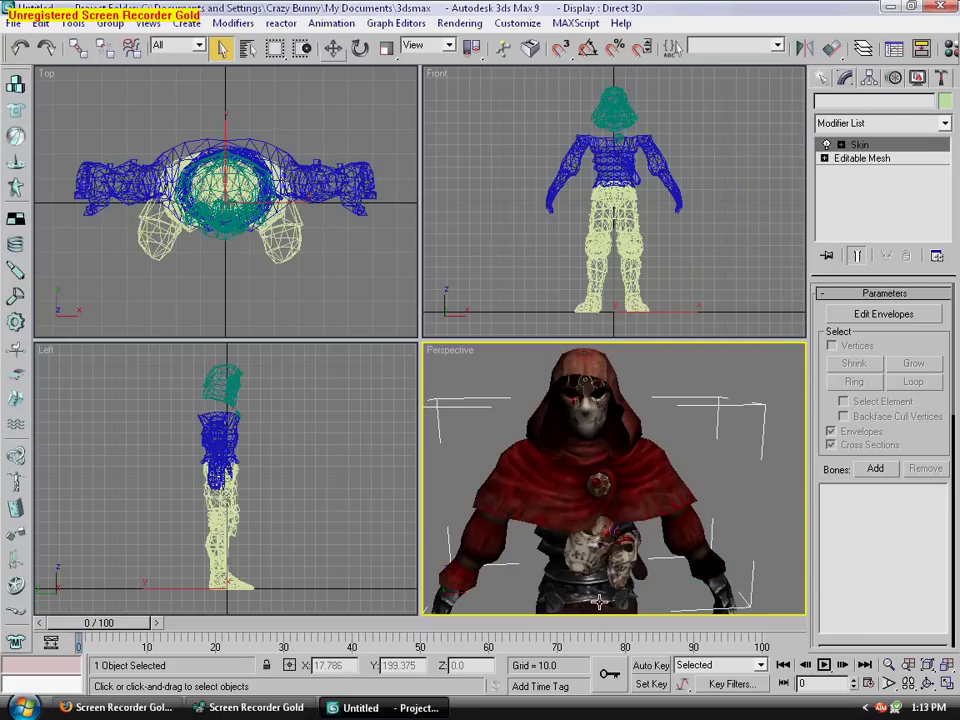
pyautogui.rightClick(857, 148)
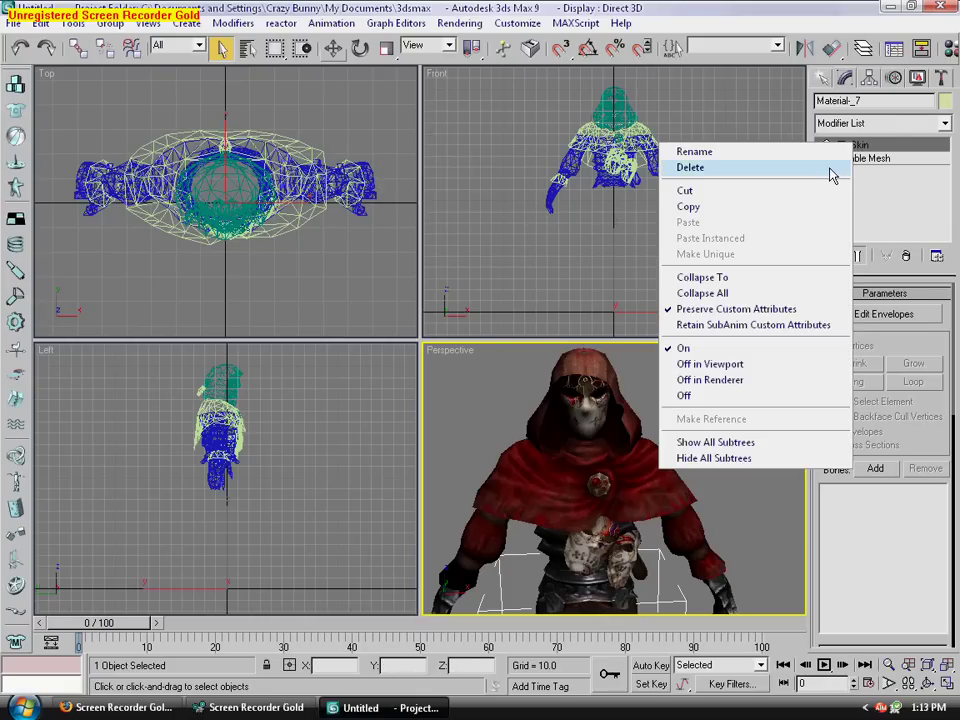
pyautogui.click(773, 171)
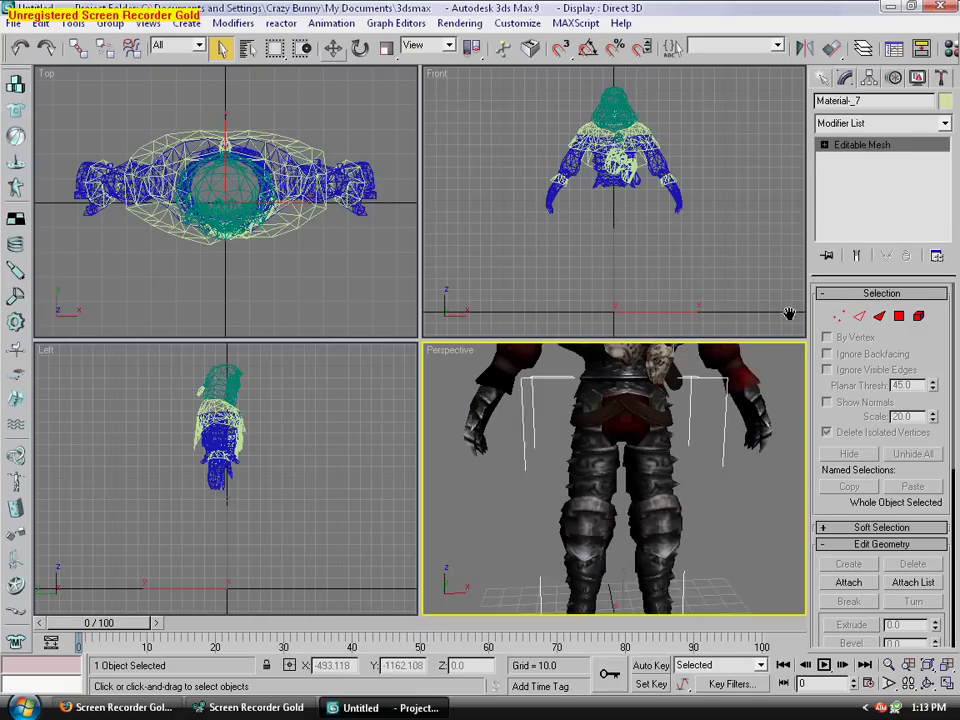
pyautogui.hotkey('ctrl', 'z')
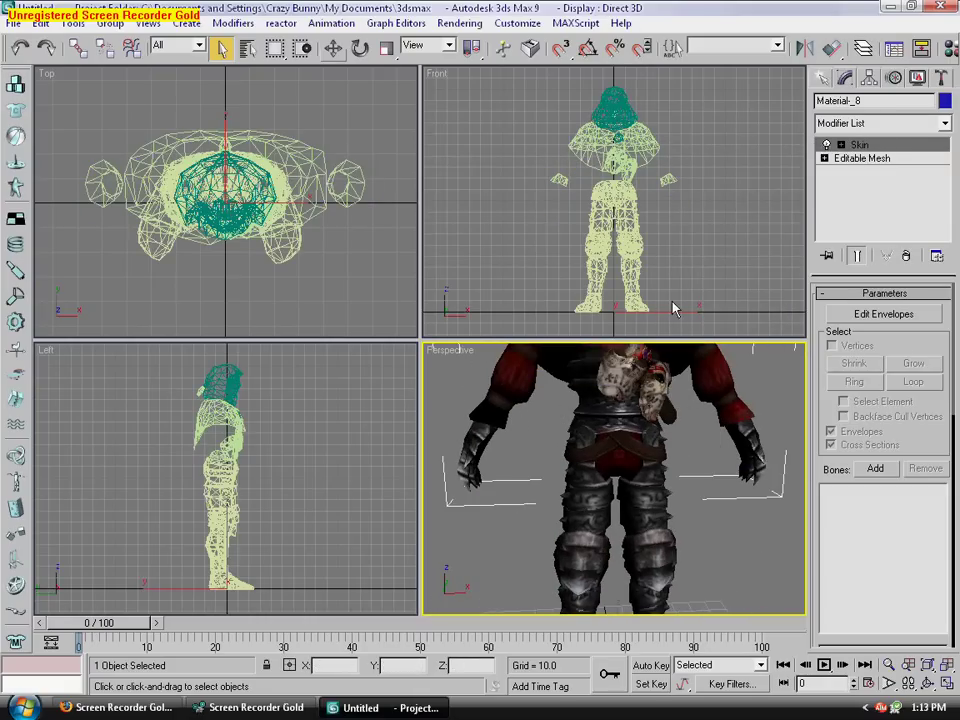
pyautogui.rightClick(921, 148)
pyautogui.click(866, 170)
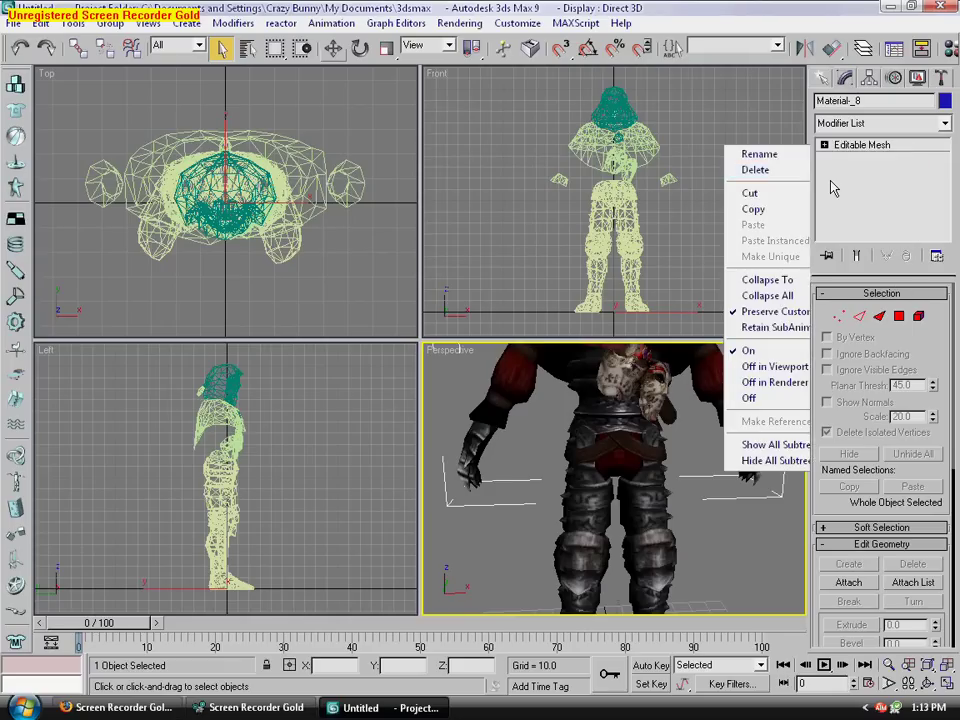
# Delete the mask and eye elements from the hooded head mesh, leaving only the hood
pyautogui.moveTo(660, 405); pyautogui.dragTo(632, 504, button='middle')
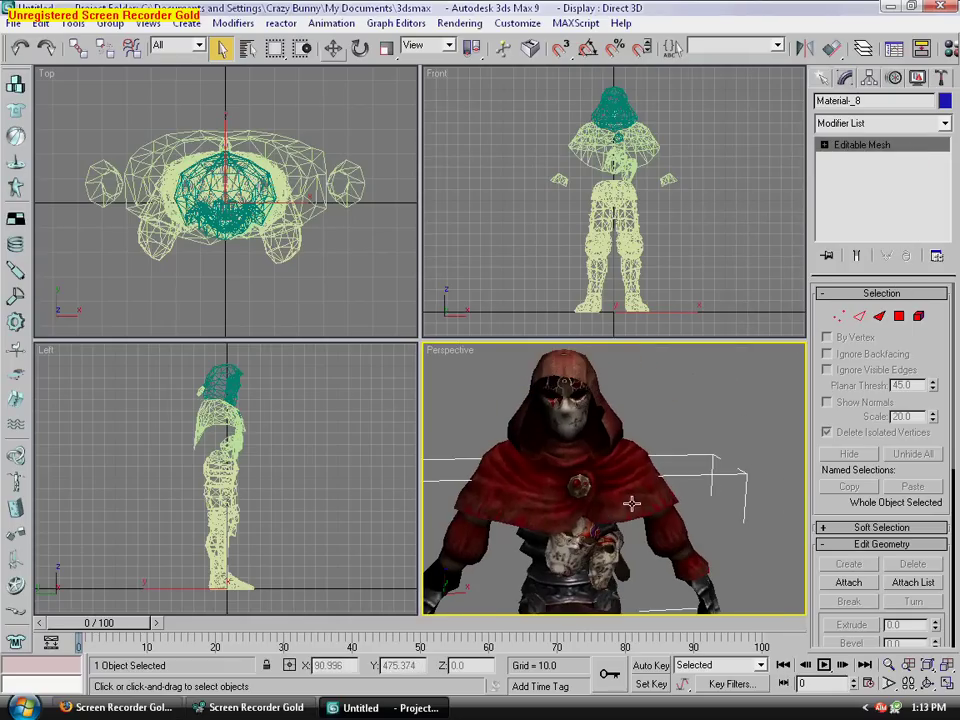
pyautogui.click(573, 413)
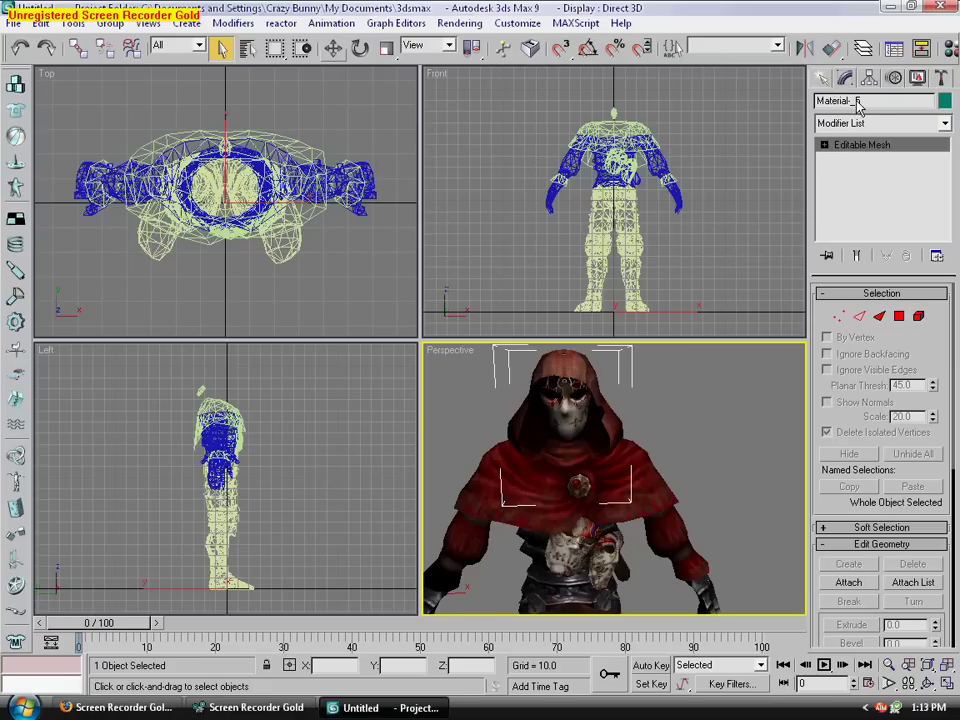
pyautogui.click(919, 316)
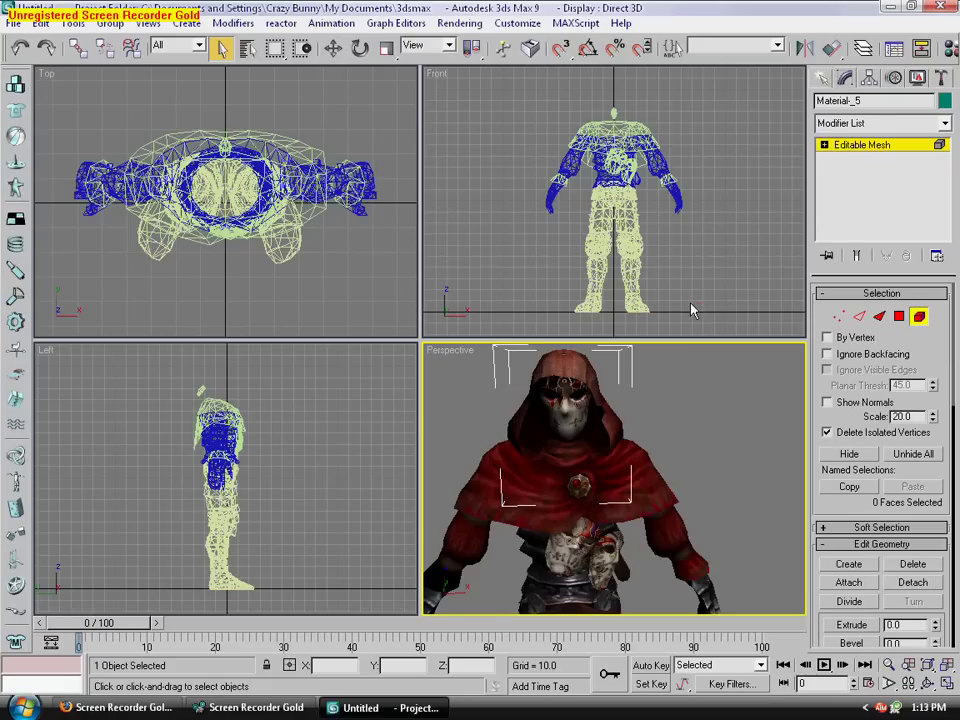
pyautogui.click(577, 421)
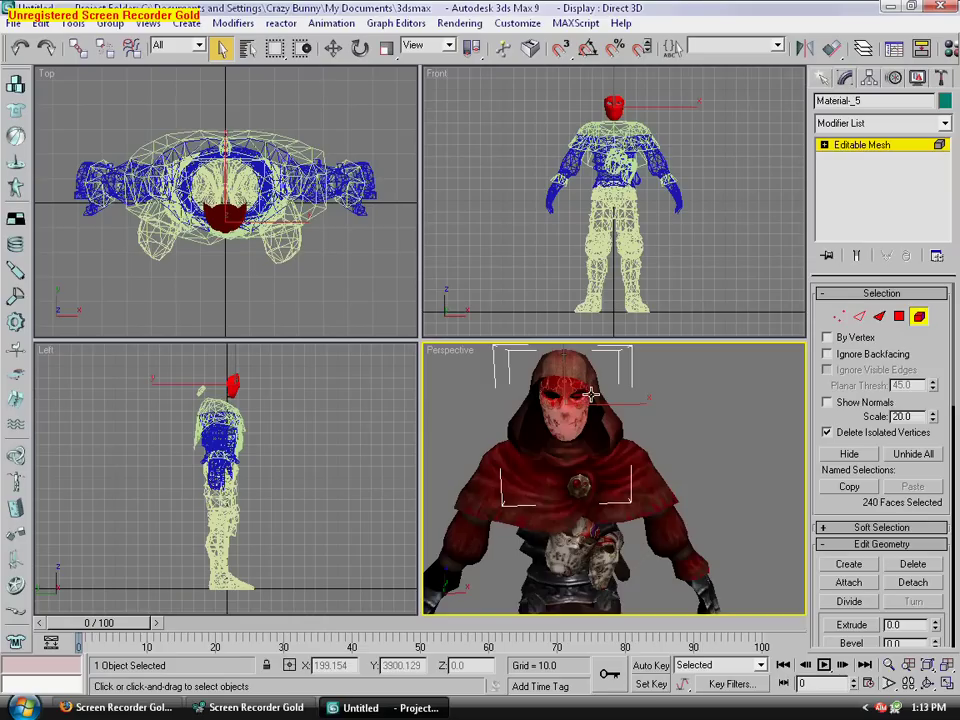
pyautogui.click(578, 398)
pyautogui.scroll(3, 578, 400)
pyautogui.moveTo(577, 400); pyautogui.dragTo(607, 479, button='middle')
pyautogui.press('Delete')
pyautogui.click(623, 485)
pyautogui.keyDown('ctrl'); pyautogui.click(624, 487); pyautogui.keyUp('ctrl')
pyautogui.keyDown('ctrl'); pyautogui.click(562, 485); pyautogui.keyUp('ctrl')
pyautogui.keyDown('ctrl'); pyautogui.click(569, 492); pyautogui.keyUp('ctrl')
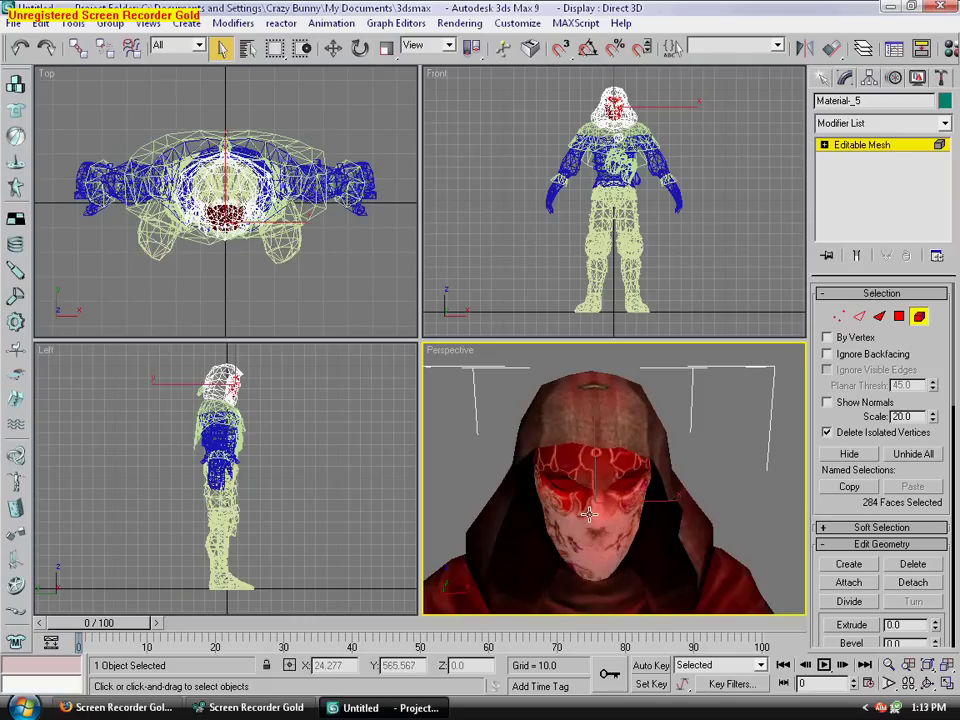
pyautogui.press('Delete')
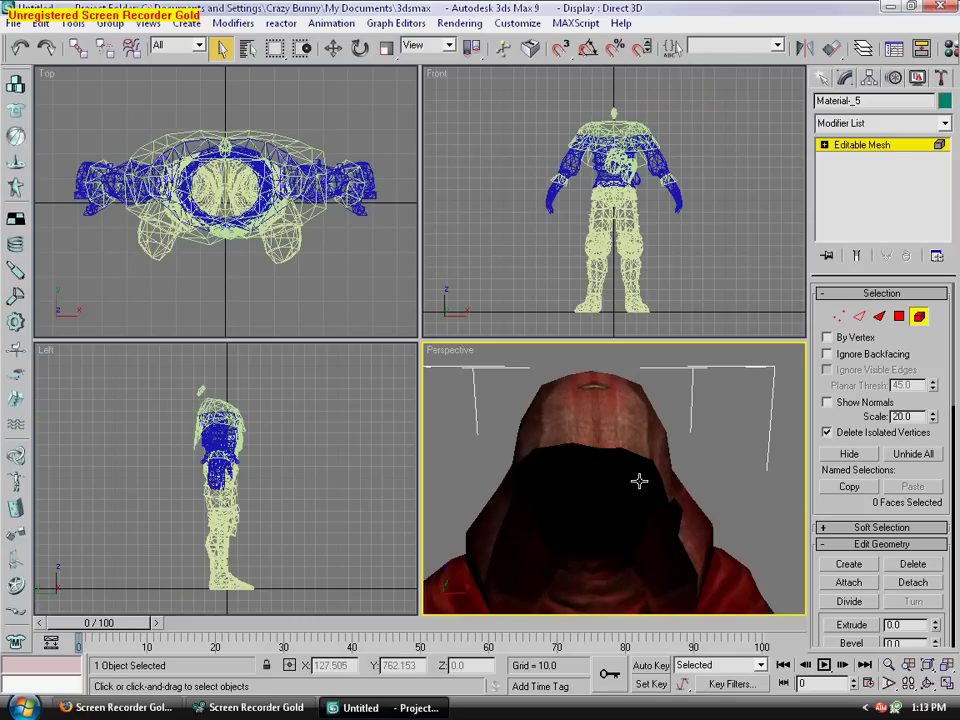
# Import hero.x from the Guild Master Clothes folder with the default import options
pyautogui.moveTo(690, 568); pyautogui.dragTo(673, 506, button='middle')
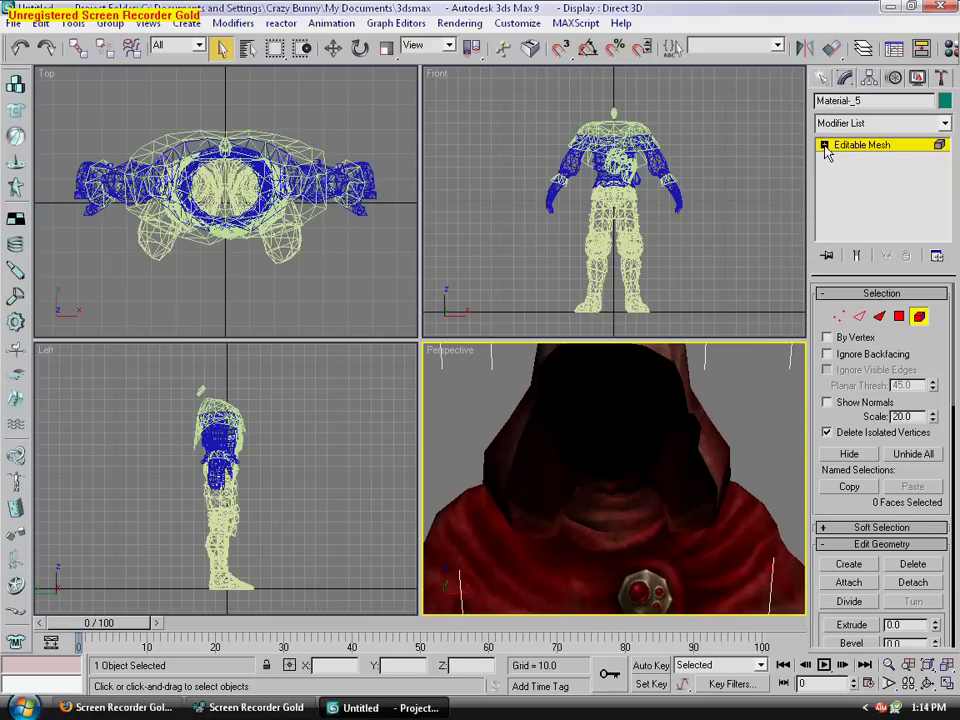
pyautogui.scroll(-5, 666, 444)
pyautogui.moveTo(677, 469); pyautogui.dragTo(677, 439, button='middle')
pyautogui.click(14, 22)
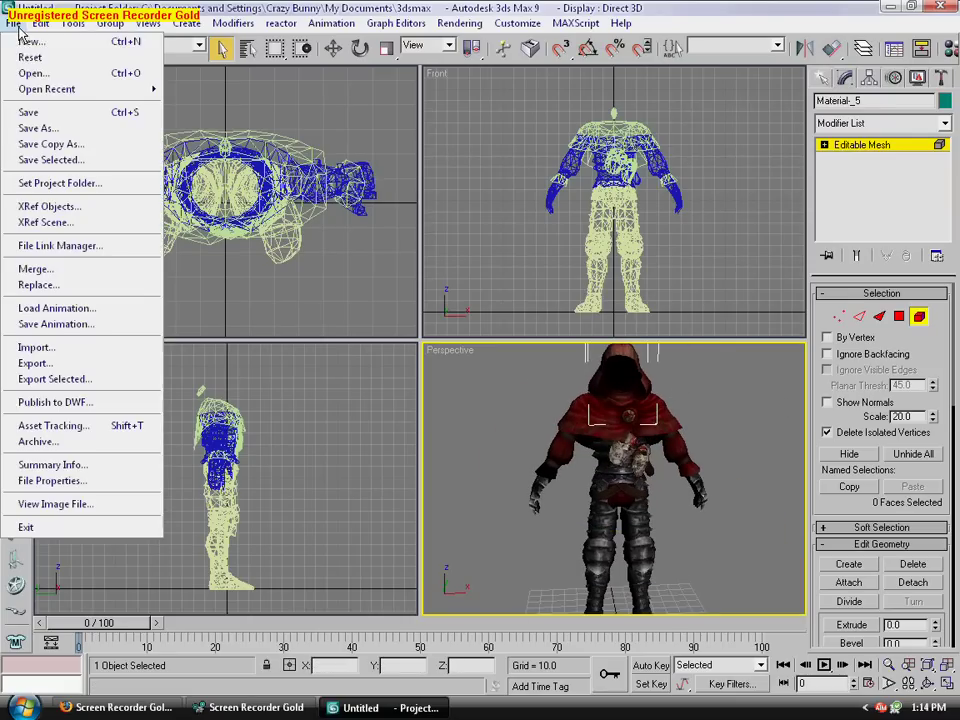
pyautogui.click(76, 352)
pyautogui.click(278, 65)
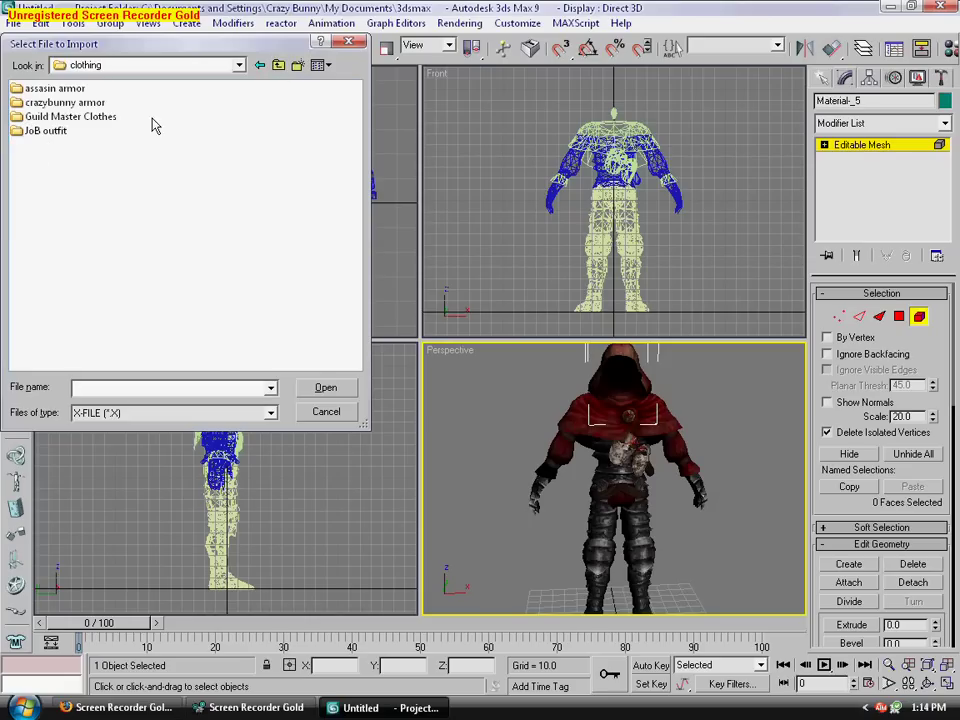
pyautogui.doubleClick(80, 117)
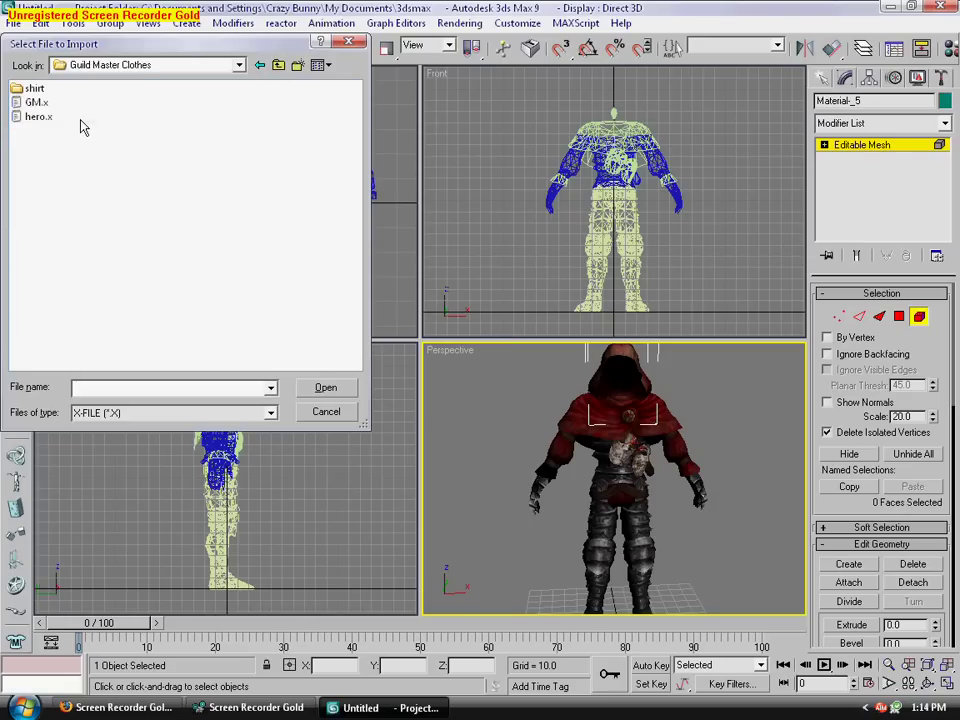
pyautogui.doubleClick(35, 117)
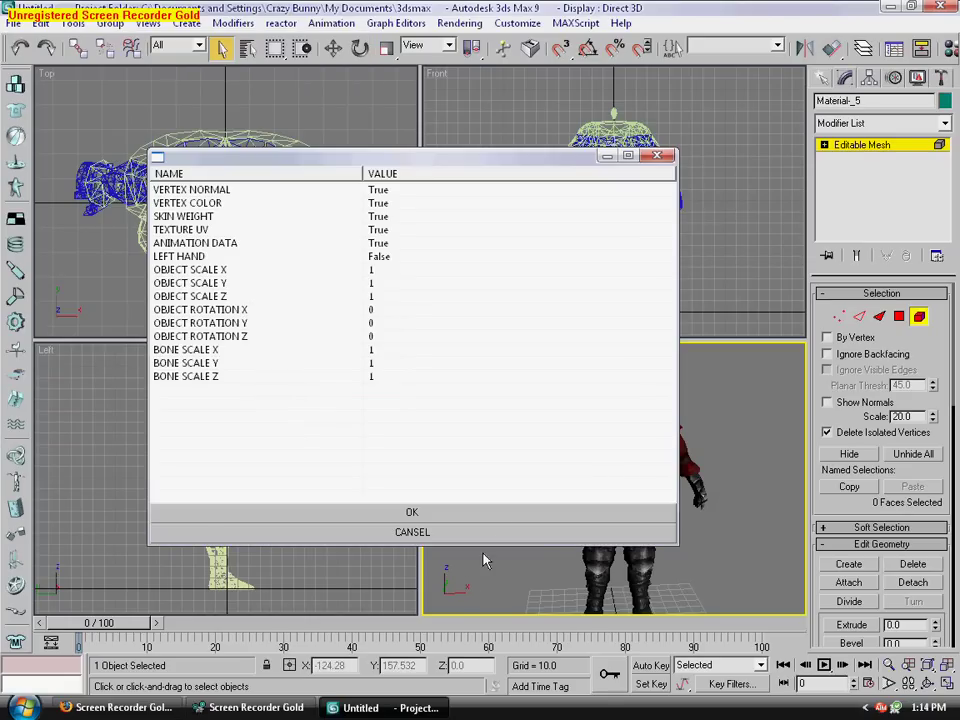
pyautogui.click(501, 513)
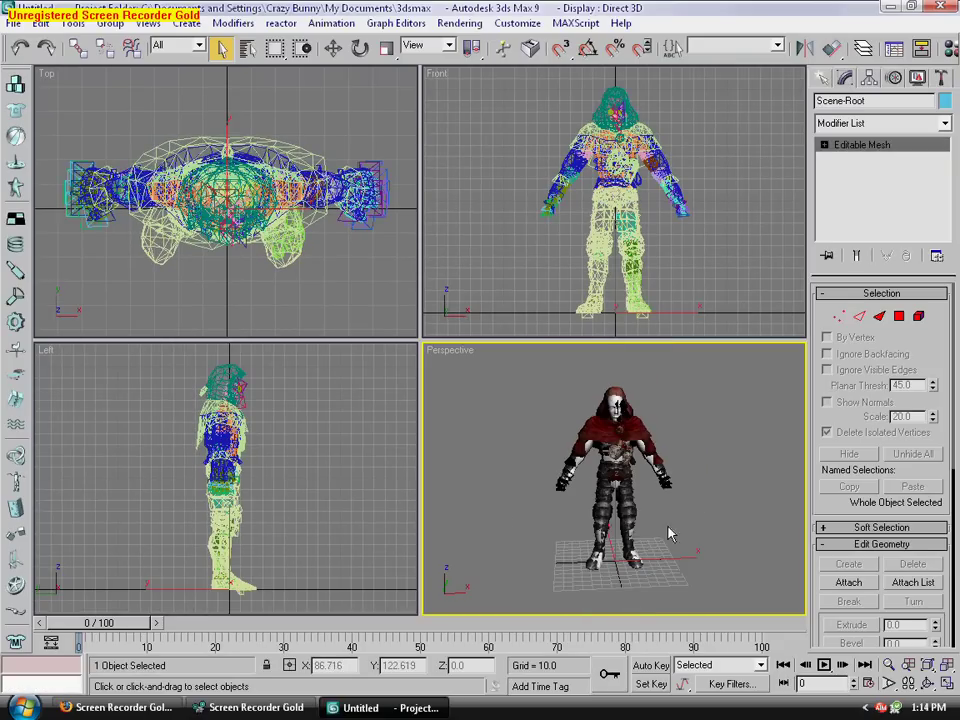
# Delete the imported hero's Scene-Root, MESH_HERO and all bone and helper objects, keeping the body-part meshes
pyautogui.scroll(4, 676, 533)
pyautogui.scroll(-2, 676, 533)
pyautogui.scroll(2, 676, 533)
pyautogui.scroll(-3, 676, 533)
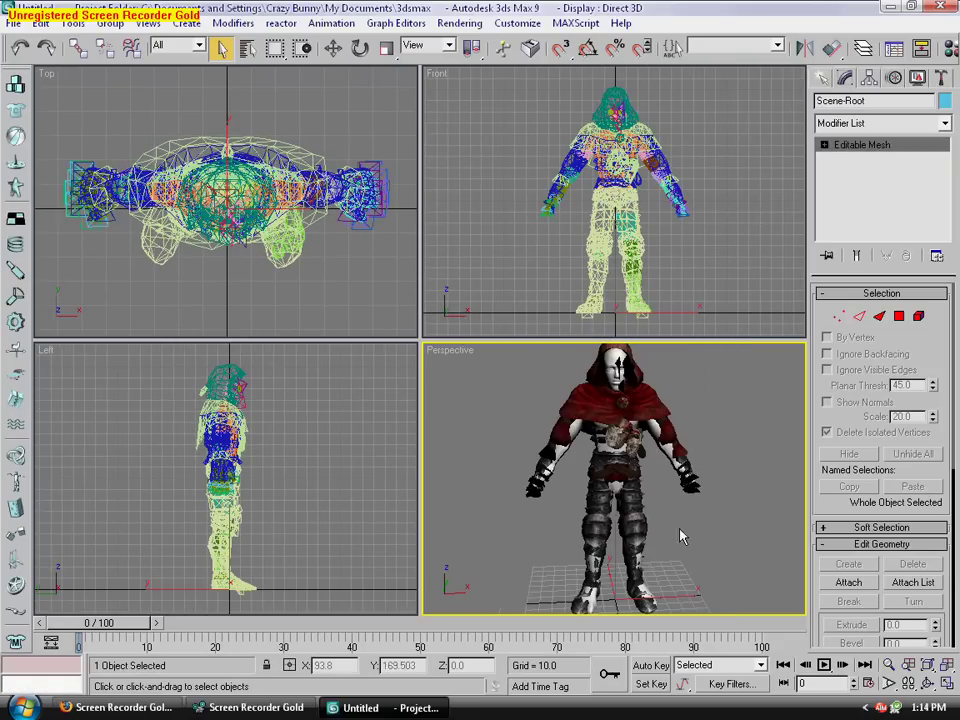
pyautogui.moveTo(679, 576)
pyautogui.mouseDown(button='middle')
pyautogui.moveTo(690, 512)
pyautogui.moveTo(677, 514)
pyautogui.moveTo(661, 541)
pyautogui.moveTo(677, 561)
pyautogui.mouseUp(button='middle')
pyautogui.click(248, 49)
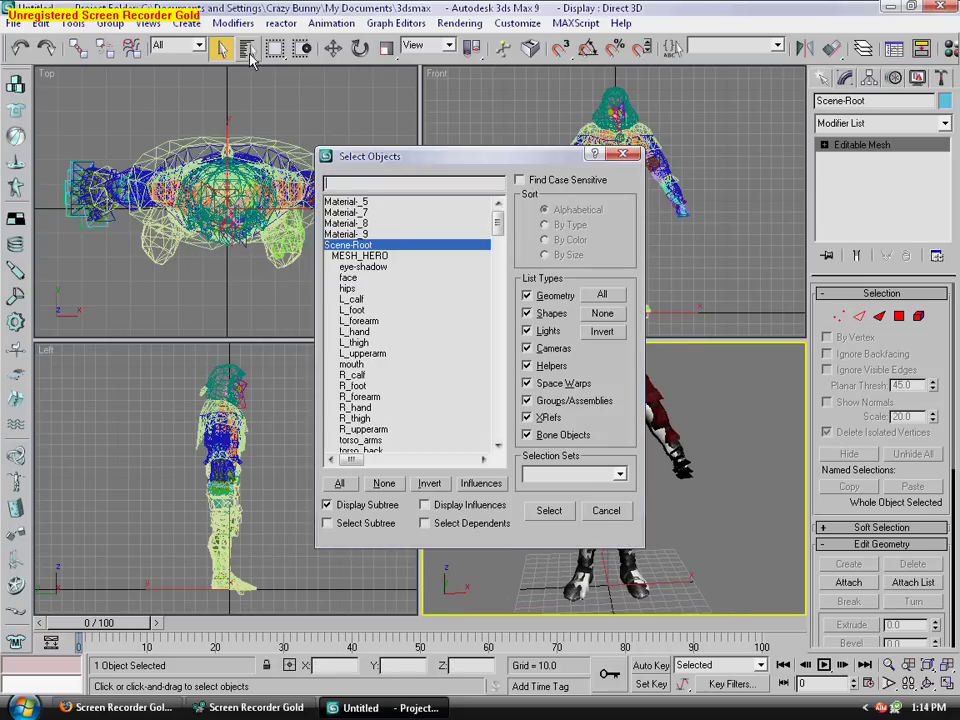
pyautogui.keyDown('ctrl'); pyautogui.click(381, 257); pyautogui.keyUp('ctrl')
pyautogui.scroll(-2, 404, 376)
pyautogui.keyDown('ctrl'); pyautogui.moveTo(390, 406); pyautogui.dragTo(366, 556); pyautogui.keyUp('ctrl')
pyautogui.click(549, 512)
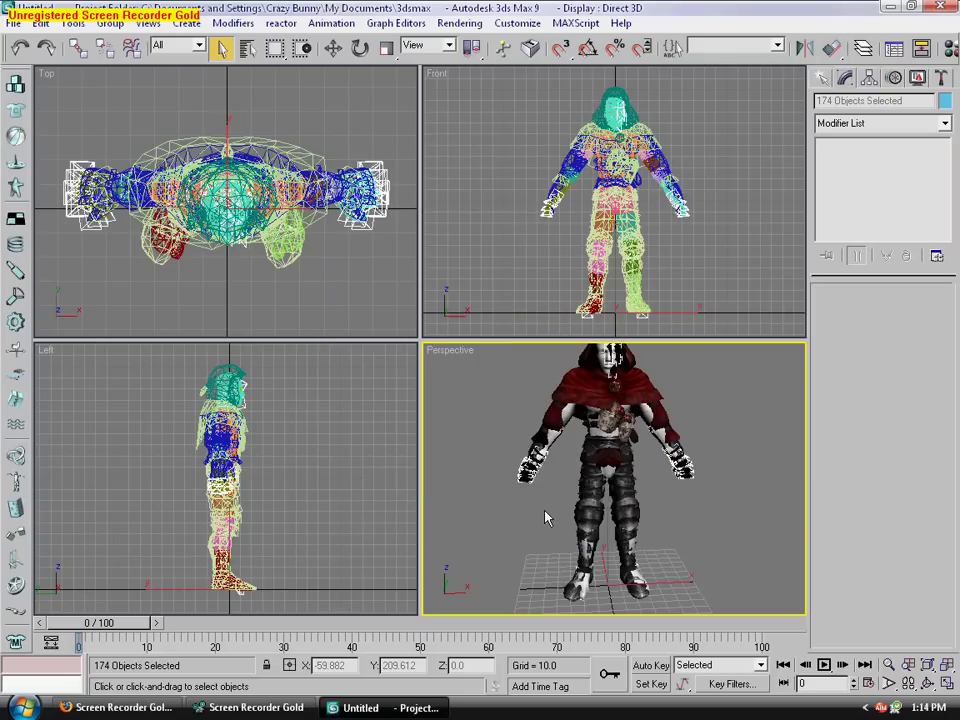
pyautogui.click(545, 517)
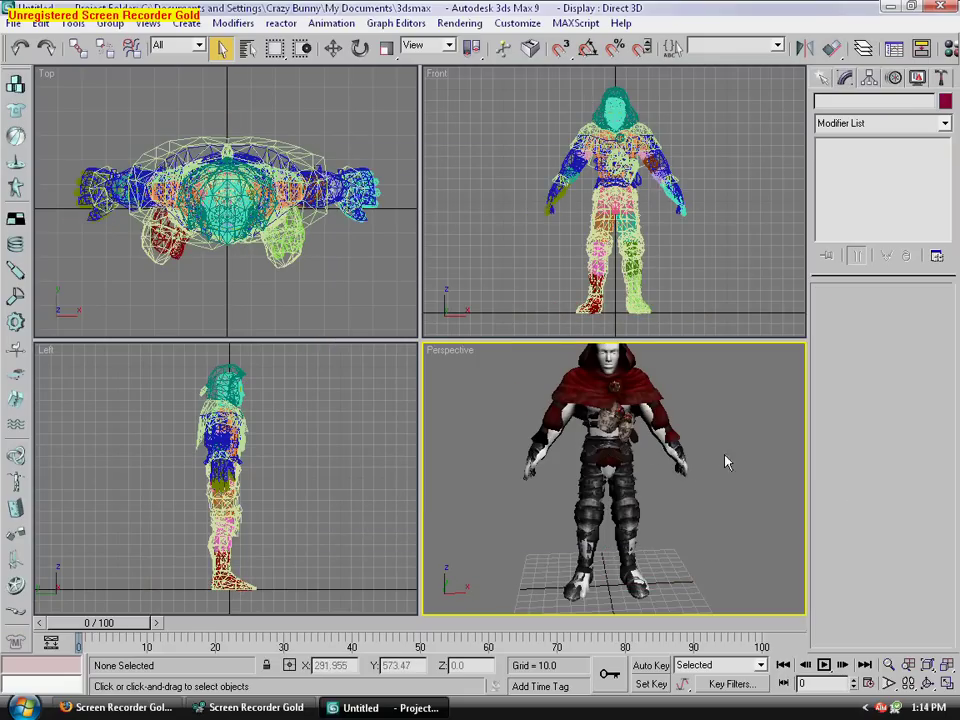
pyautogui.moveTo(725, 454); pyautogui.dragTo(713, 484, button='middle')
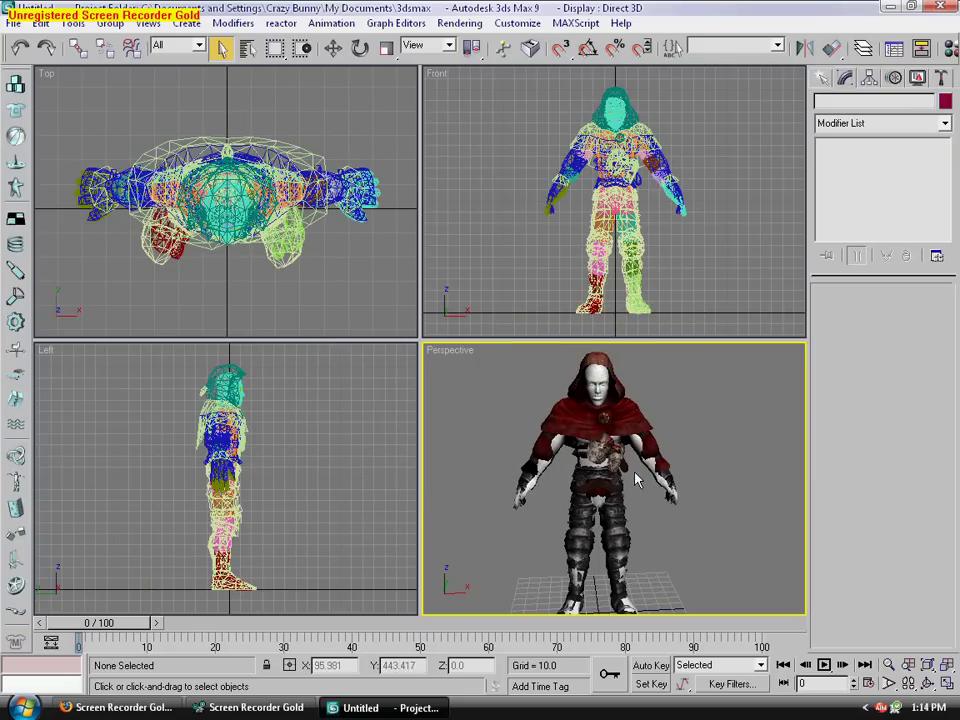
pyautogui.click(621, 385)
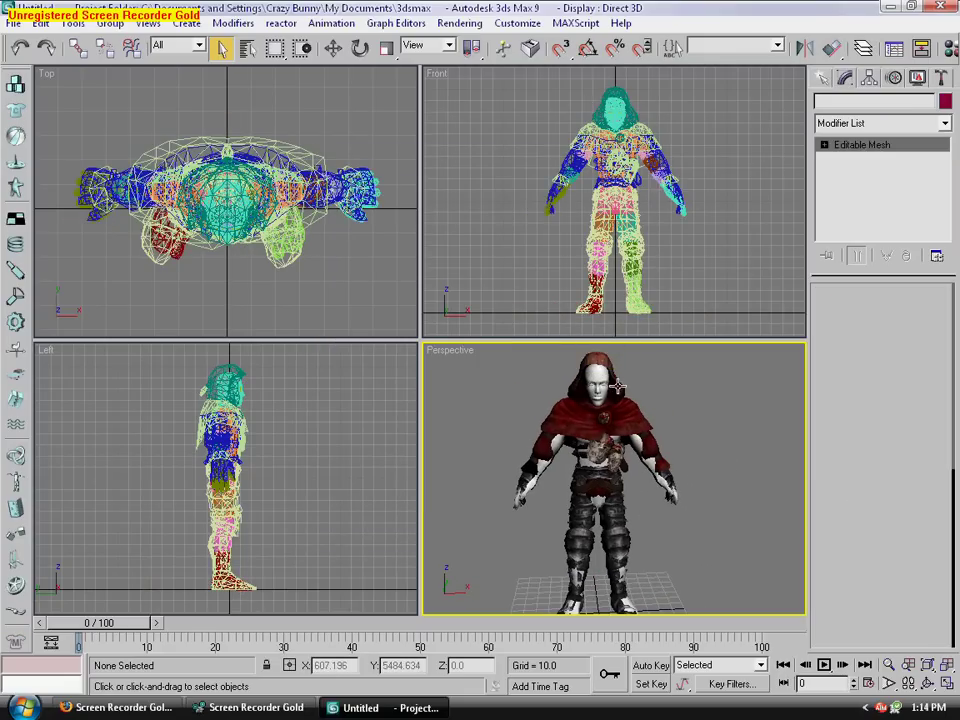
pyautogui.keyDown('ctrl'); pyautogui.click(657, 456); pyautogui.keyUp('ctrl')
pyautogui.keyDown('ctrl'); pyautogui.click(672, 484); pyautogui.keyUp('ctrl')
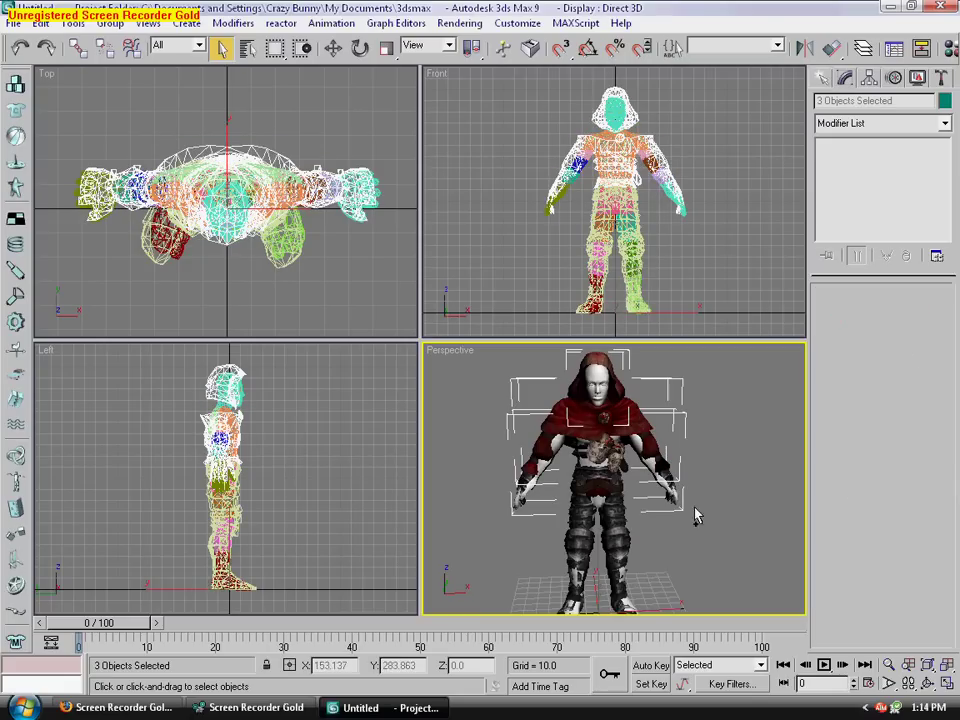
pyautogui.click(462, 279)
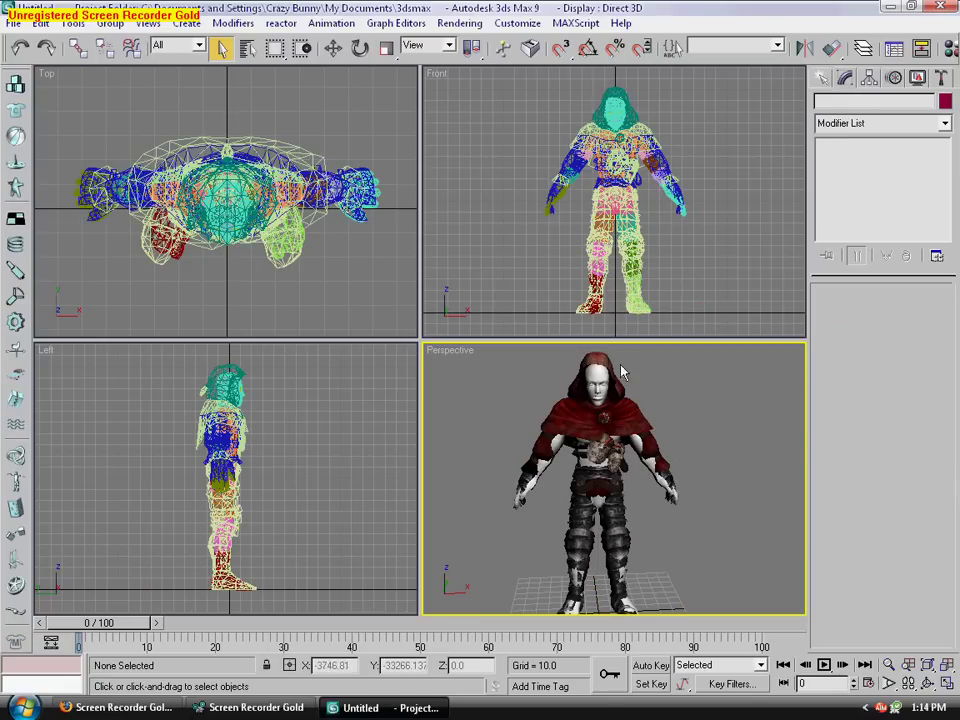
# Select the hood mesh and try to move all of its vertices together
pyautogui.click(606, 360)
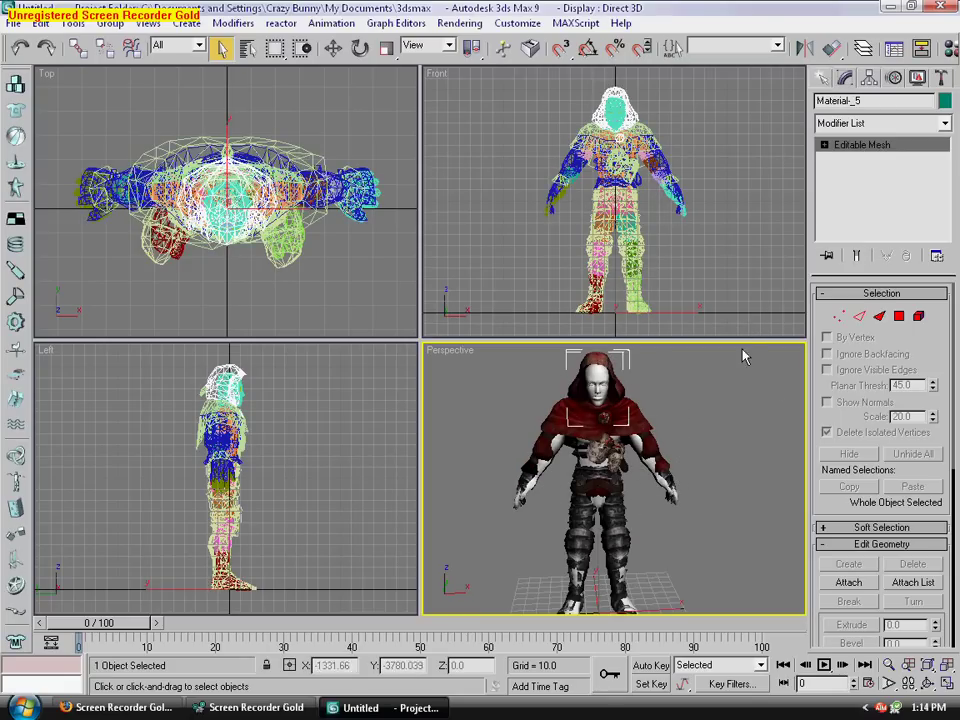
pyautogui.click(330, 49)
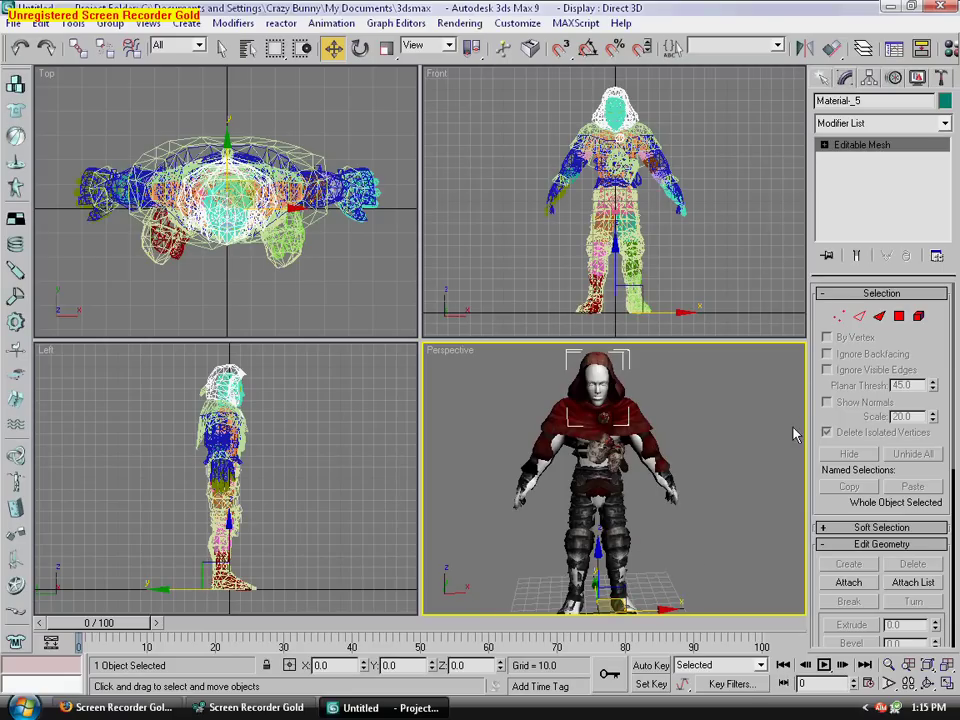
pyautogui.click(837, 324)
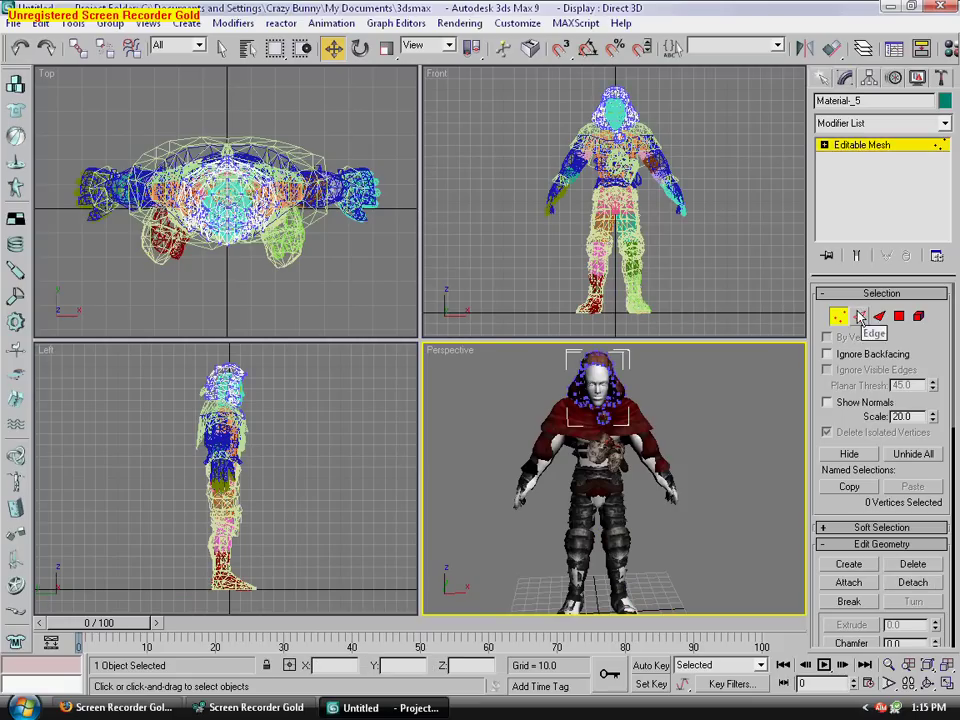
pyautogui.hotkey('ctrl', 'a')
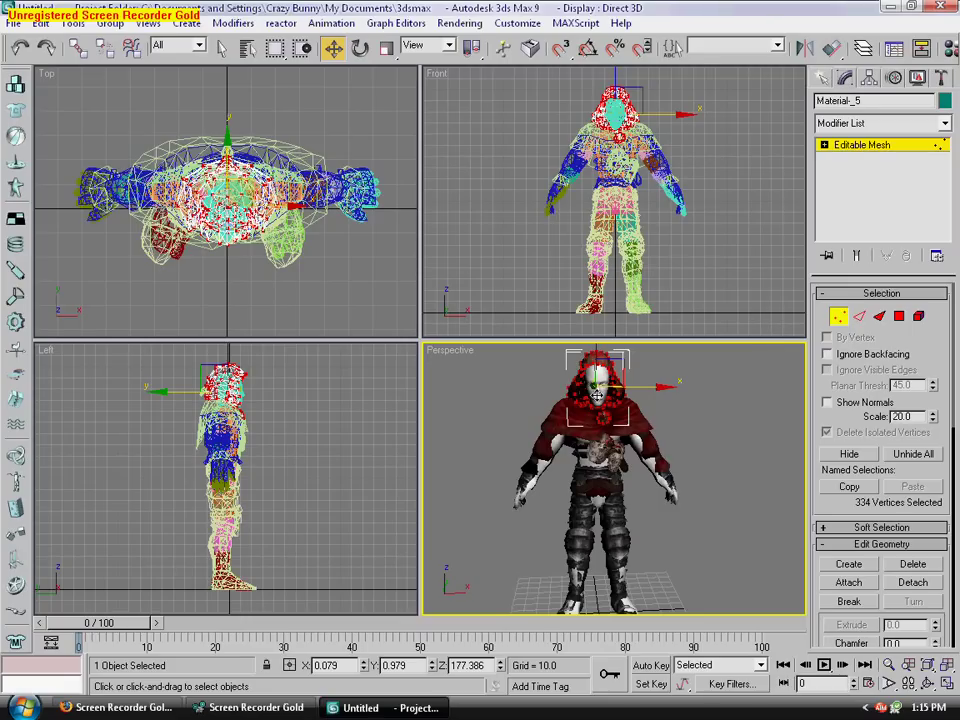
pyautogui.moveTo(597, 360)
pyautogui.mouseDown()
pyautogui.moveTo(597, 340)
pyautogui.moveTo(598, 356)
pyautogui.mouseUp()
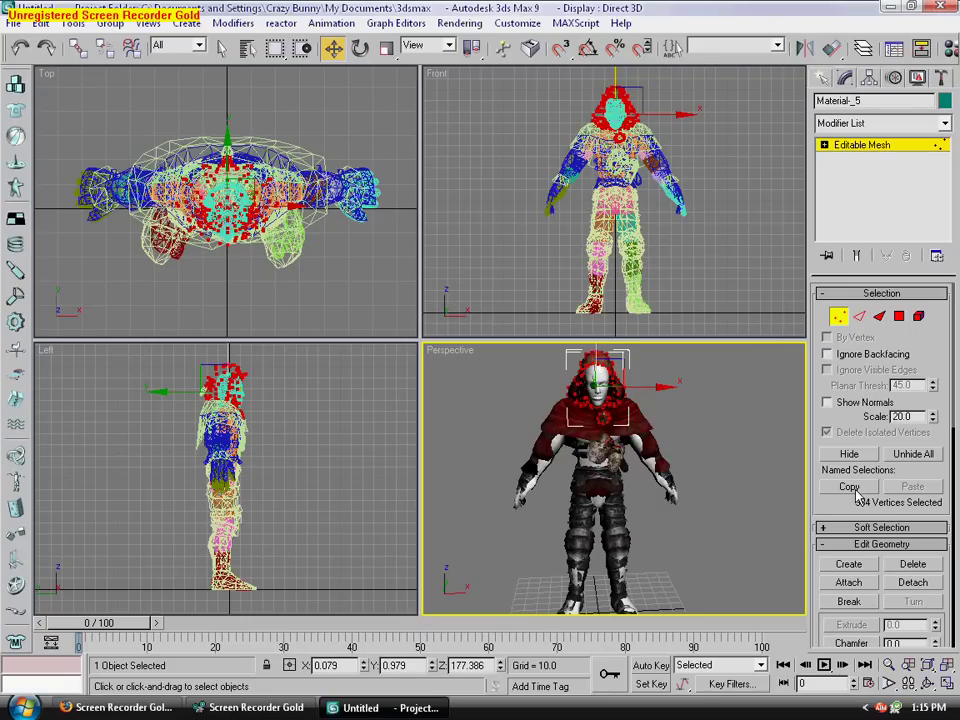
pyautogui.scroll(-10, 846, 486)
pyautogui.scroll(10, 866, 551)
# Make all edges of the hood mesh visible and lower them slightly to fit the hood over the hero's head
pyautogui.press('2')
pyautogui.hotkey('ctrl', 'a')
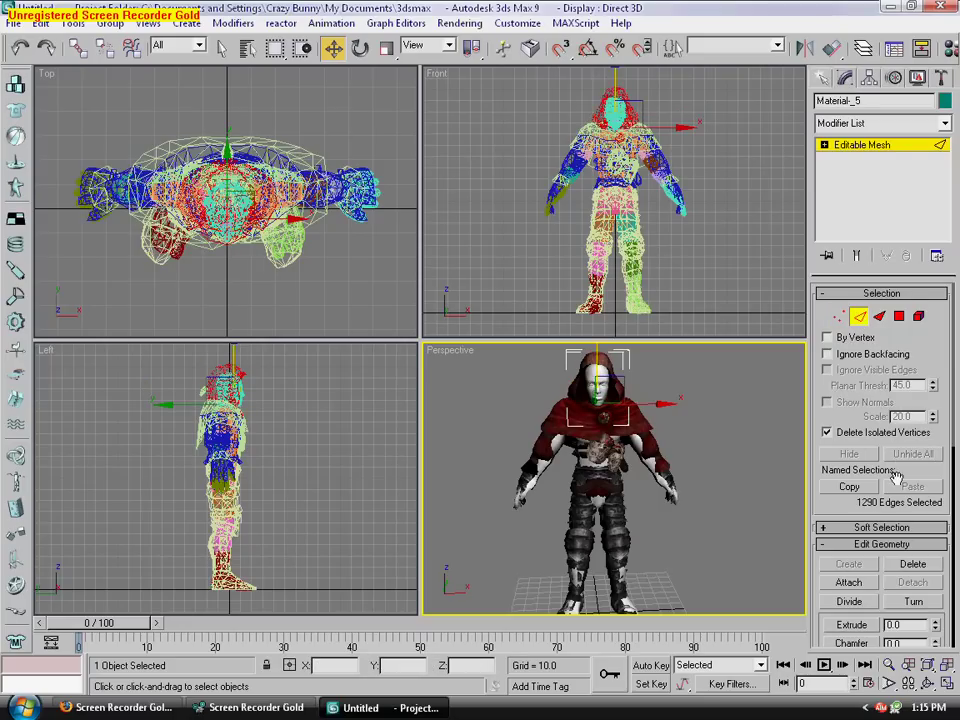
pyautogui.scroll(-10, 898, 490)
pyautogui.click(850, 560)
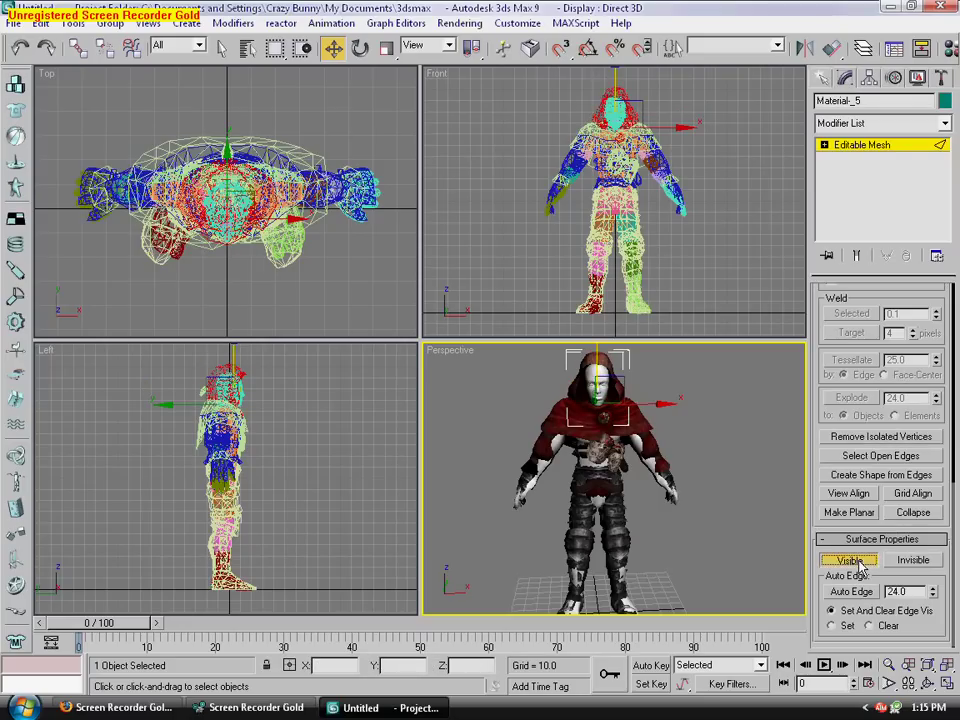
pyautogui.moveTo(594, 352); pyautogui.dragTo(616, 368)
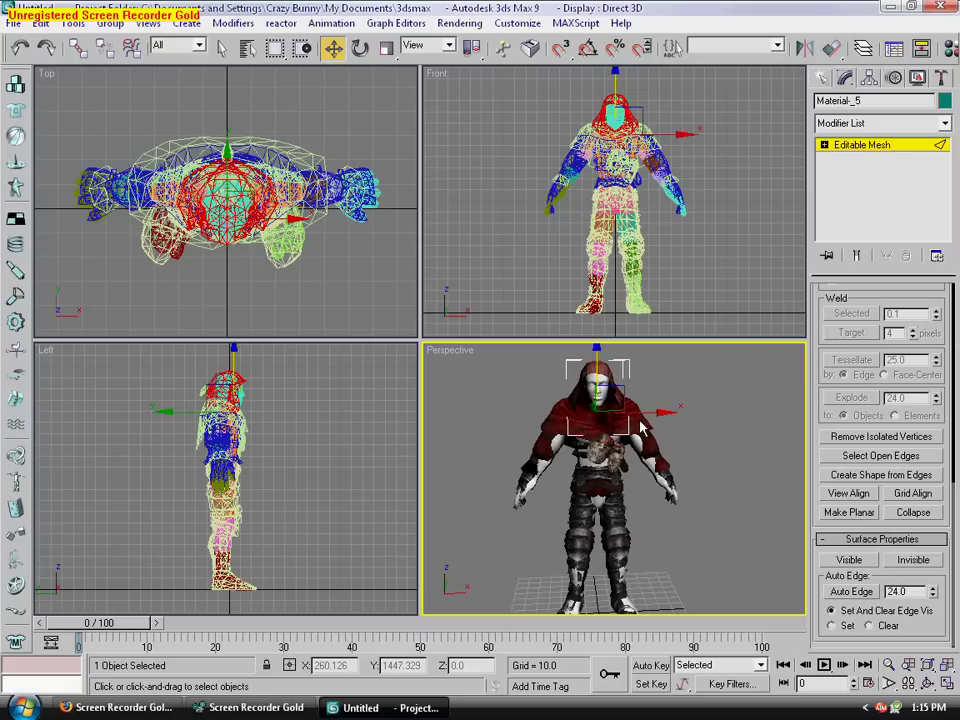
pyautogui.click(643, 427)
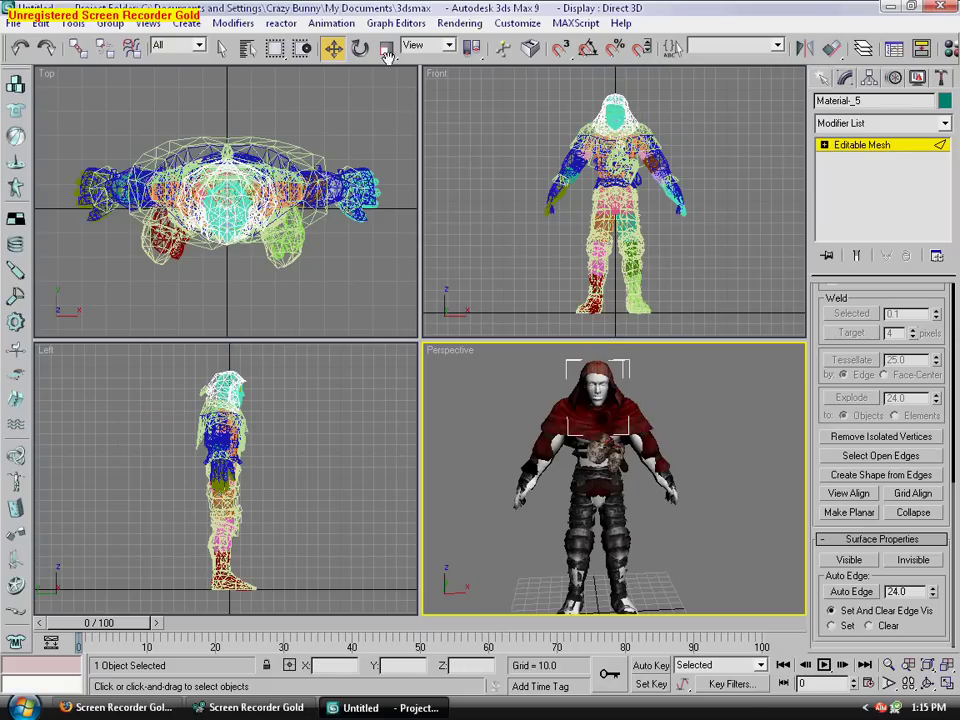
# Make all edges of the cape mesh visible and lower them about 5.2 units on the hero's shoulders
pyautogui.click(825, 80)
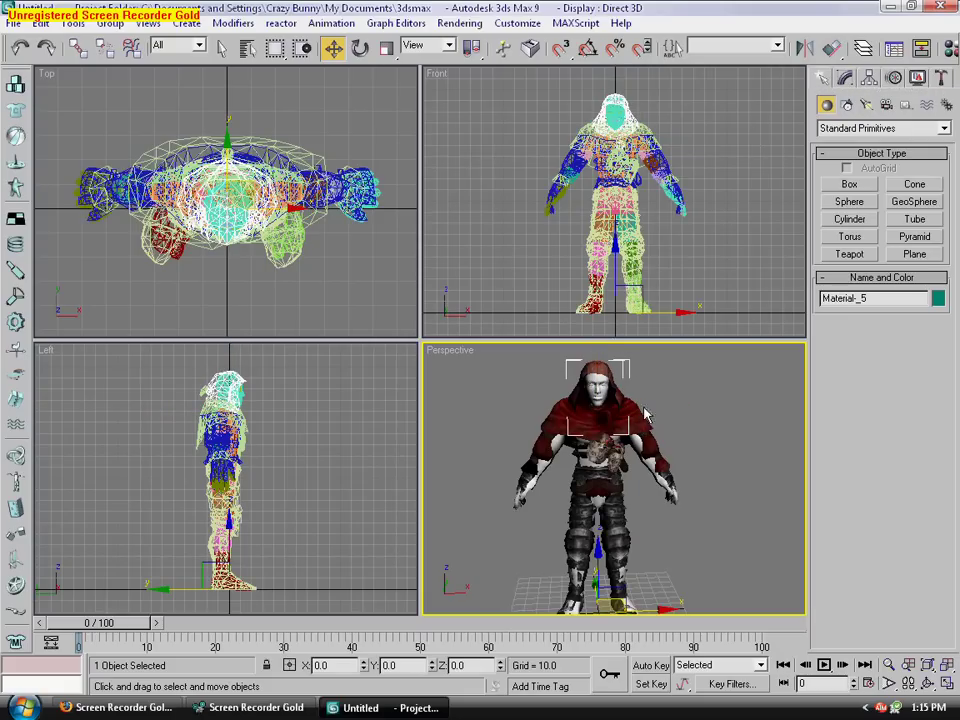
pyautogui.click(643, 418)
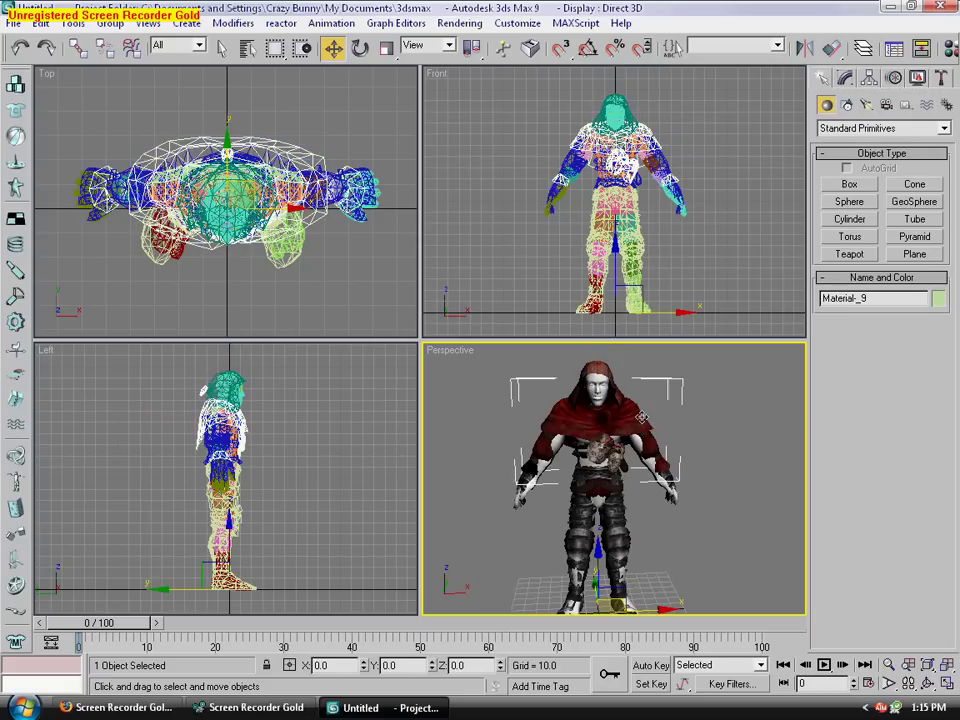
pyautogui.click(845, 78)
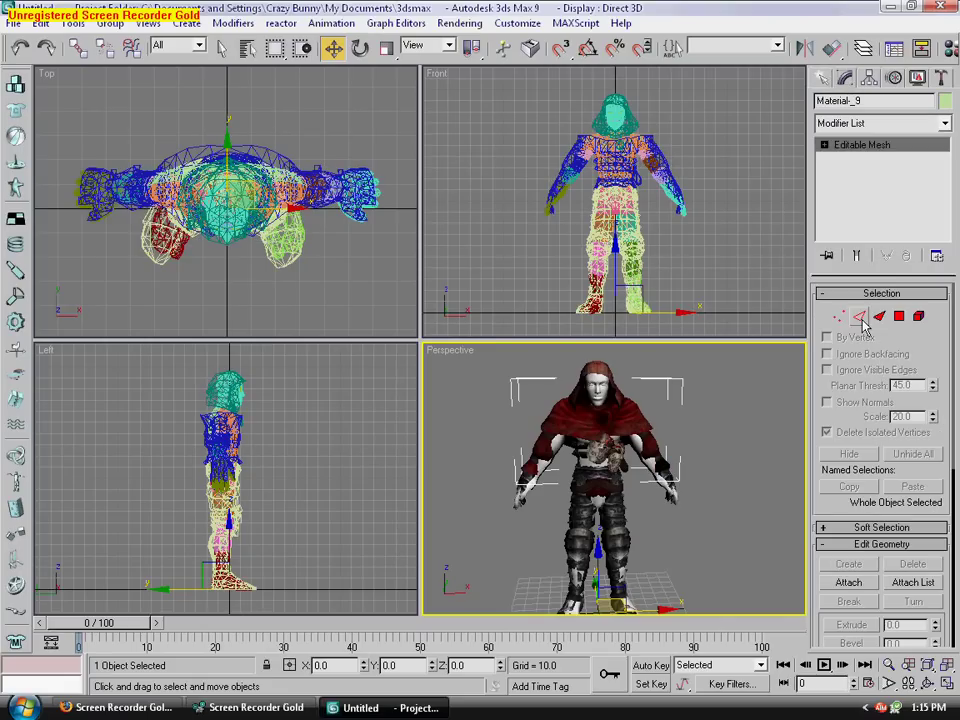
pyautogui.click(861, 317)
pyautogui.hotkey('ctrl', 'a')
pyautogui.scroll(-5, 861, 410)
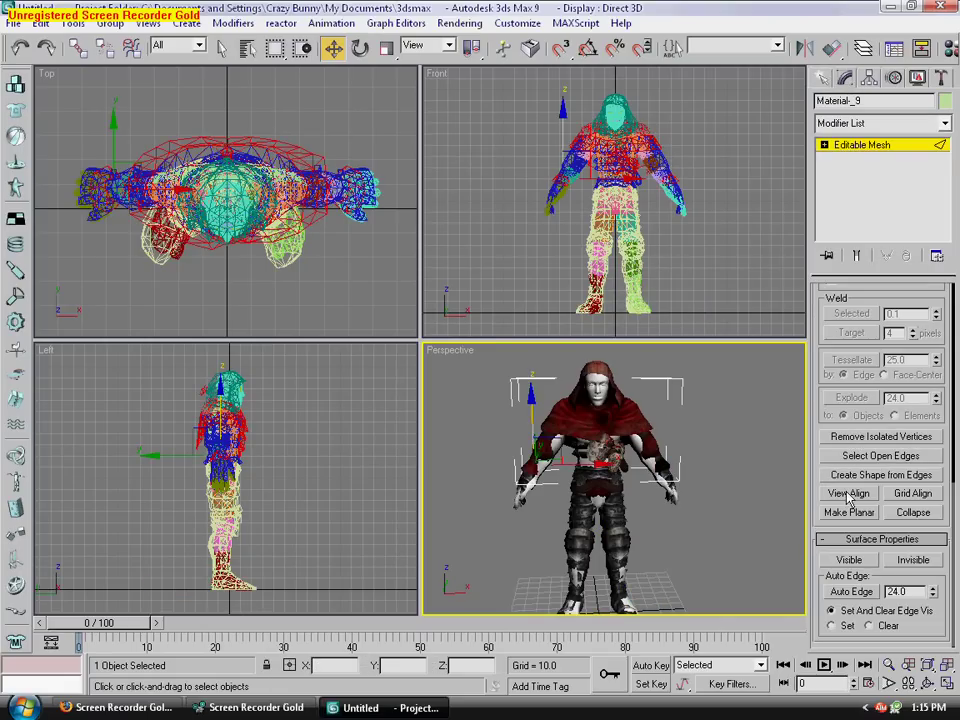
pyautogui.click(846, 565)
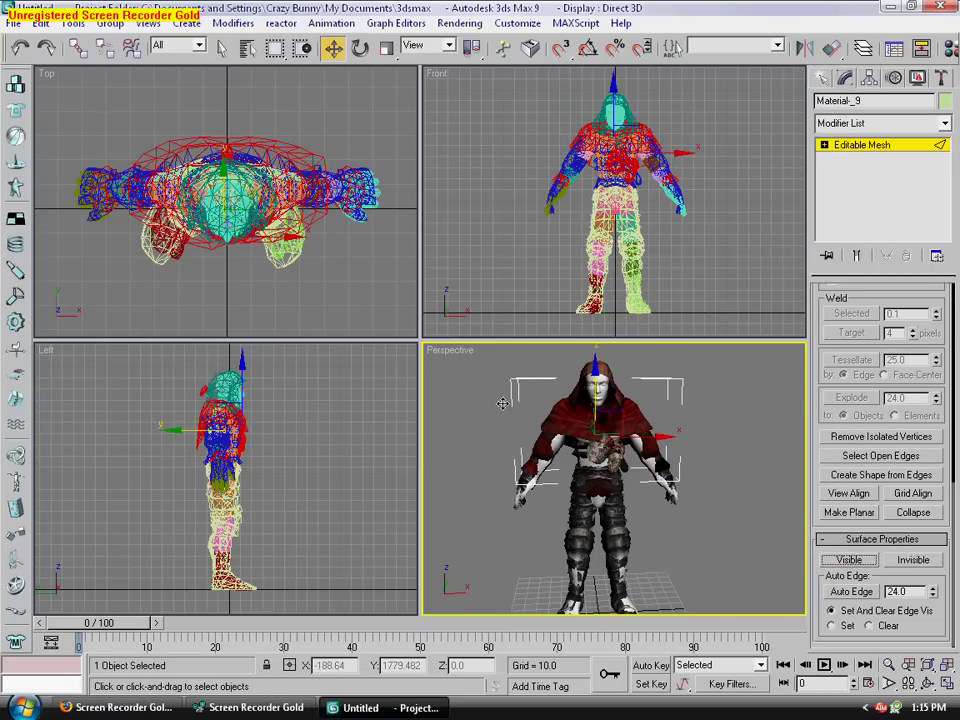
pyautogui.click(596, 381)
pyautogui.moveTo(595, 357)
pyautogui.mouseDown()
pyautogui.moveTo(595, 375)
pyautogui.moveTo(602, 356)
pyautogui.mouseUp()
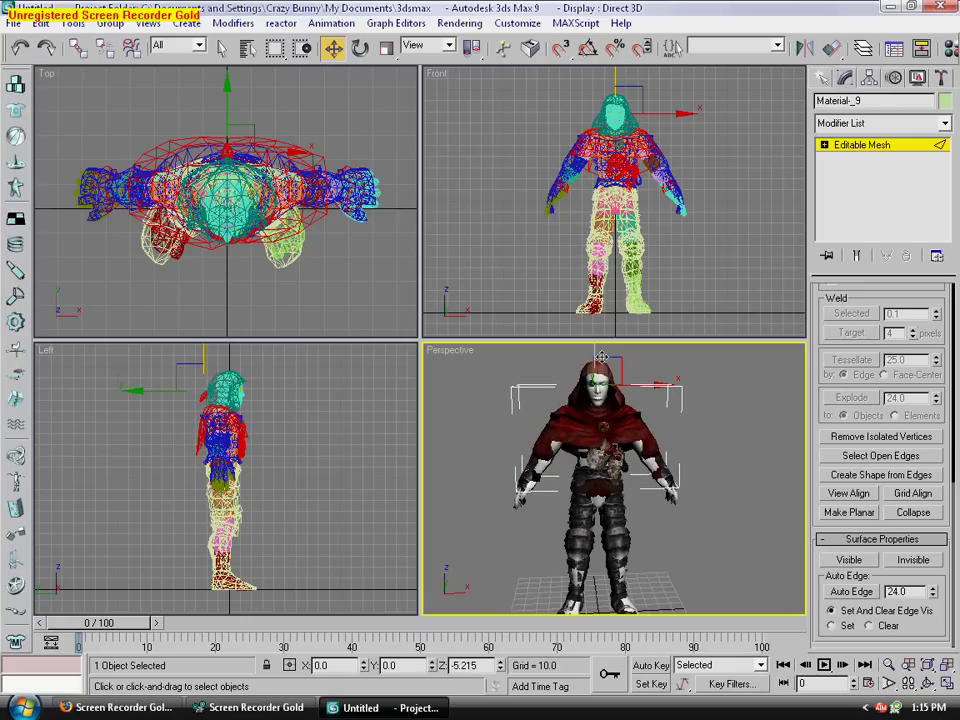
# Make all edges of the outfit's torso-and-sleeves mesh visible and lower them slightly to fit the hero's upper body
pyautogui.click(690, 487)
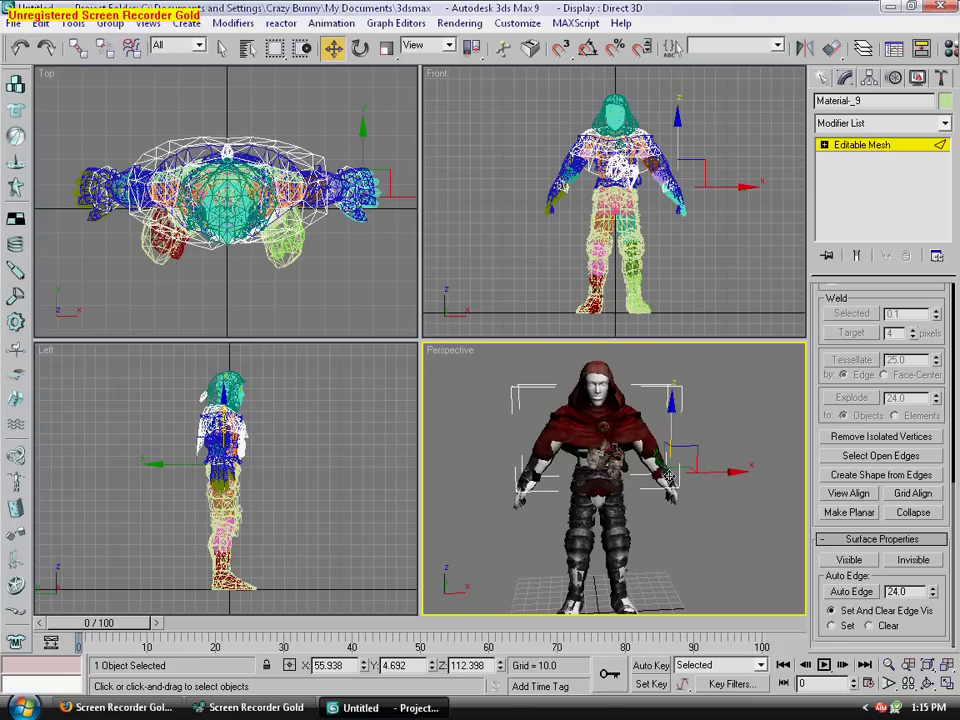
pyautogui.click(824, 78)
pyautogui.click(780, 386)
pyautogui.click(680, 468)
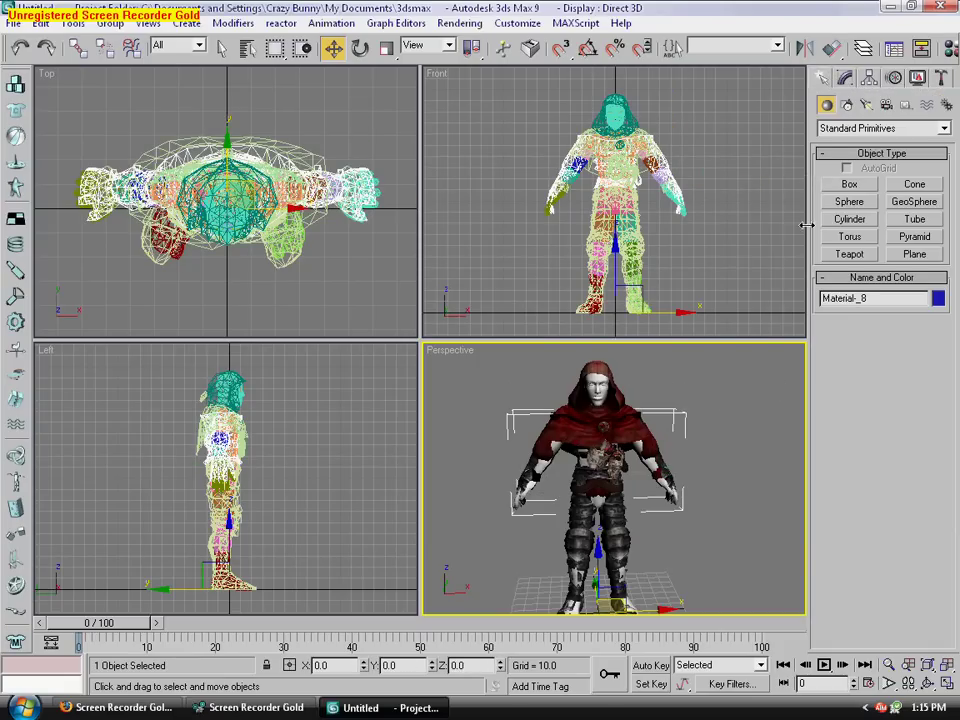
pyautogui.click(846, 80)
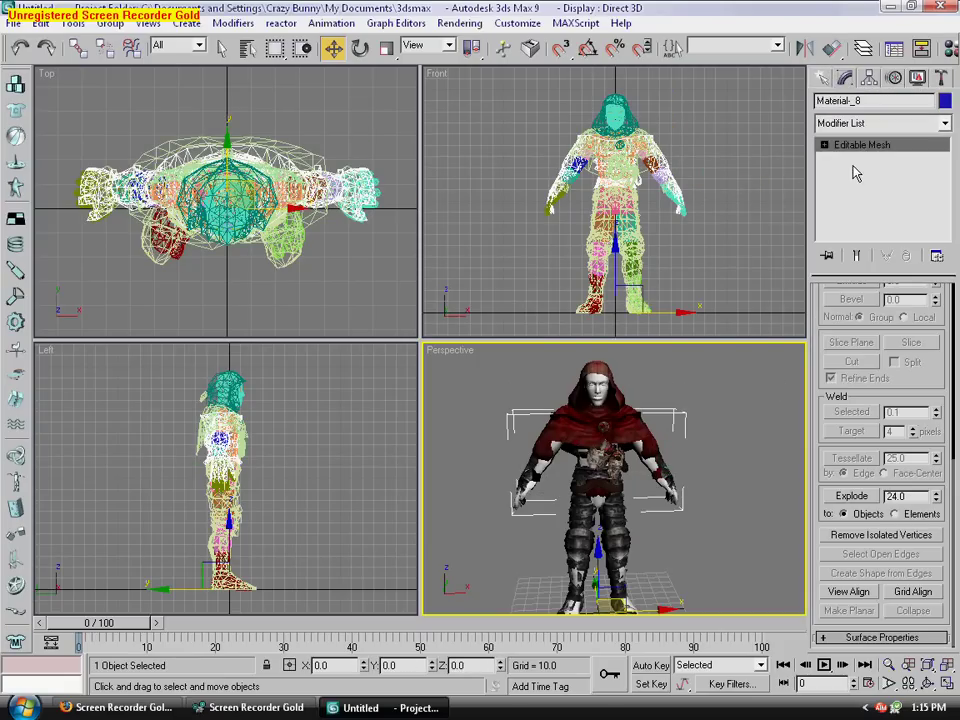
pyautogui.scroll(5, 857, 316)
pyautogui.click(859, 316)
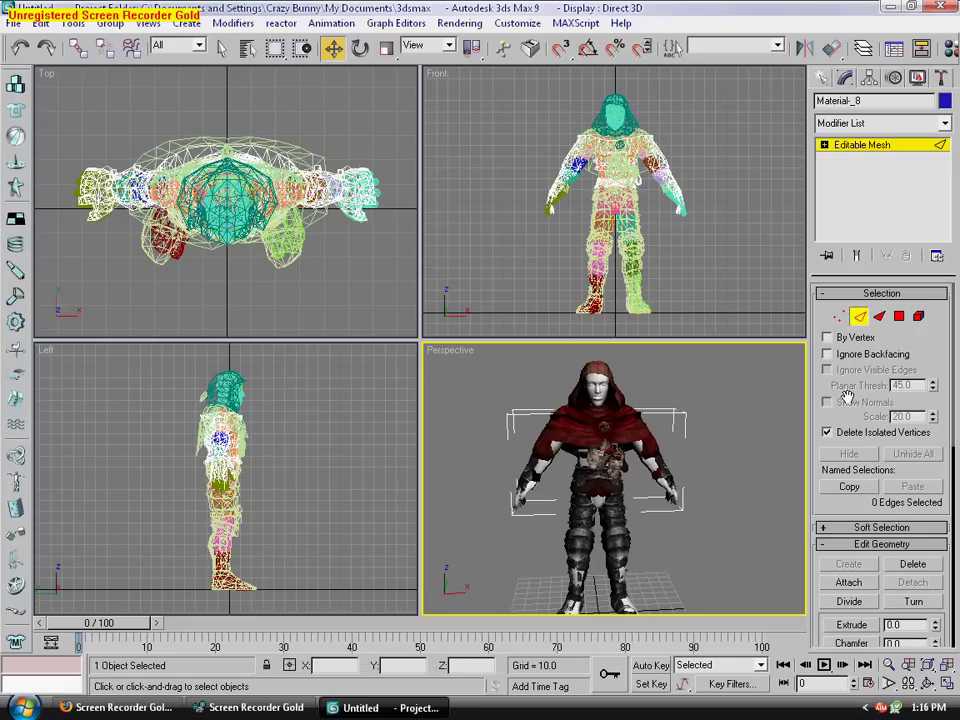
pyautogui.hotkey('ctrl', 'a')
pyautogui.scroll(-5, 830, 495)
pyautogui.click(850, 561)
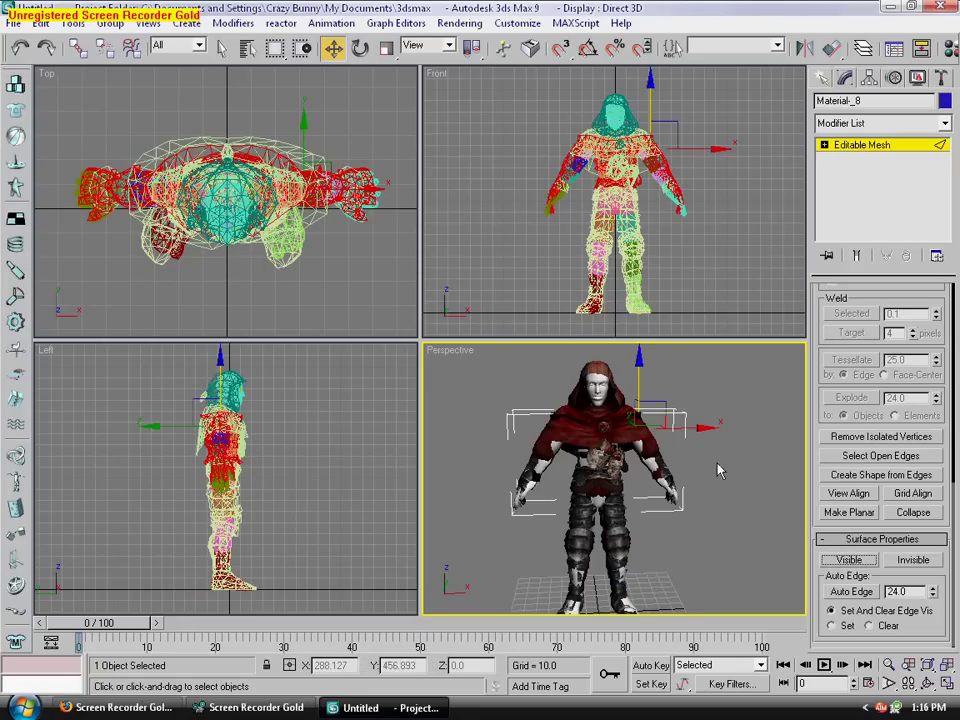
pyautogui.moveTo(636, 387)
pyautogui.mouseDown()
pyautogui.moveTo(646, 393)
pyautogui.moveTo(649, 380)
pyautogui.moveTo(648, 393)
pyautogui.moveTo(651, 384)
pyautogui.mouseUp()
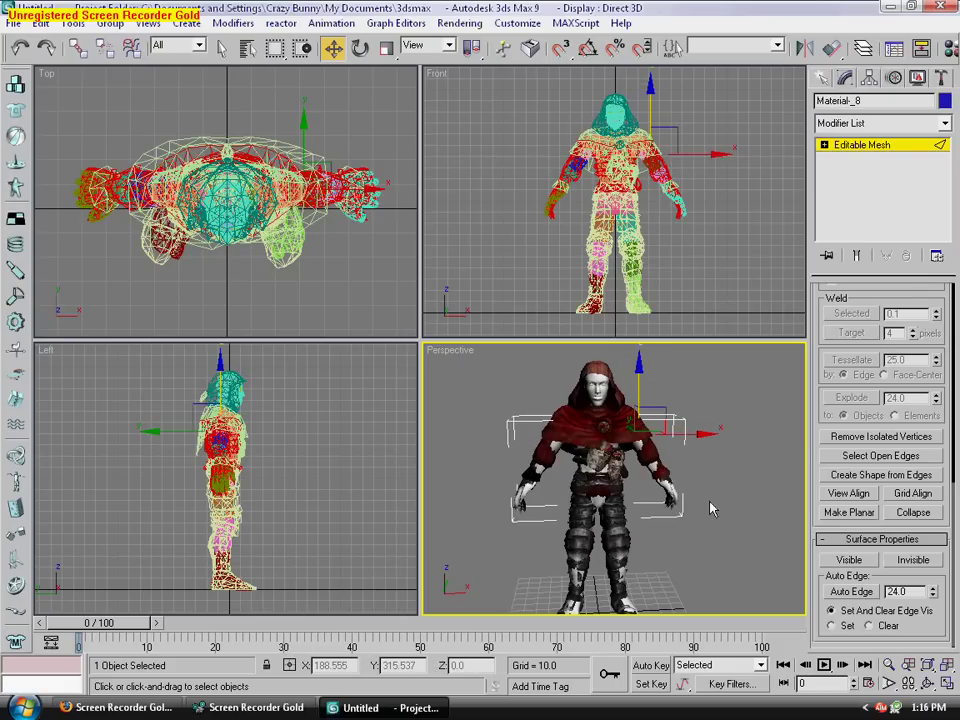
# Examine the outfit's fit on the hero's body from the hood down to the boots, near and from a distance
pyautogui.moveTo(706, 570); pyautogui.dragTo(708, 515, button='middle')
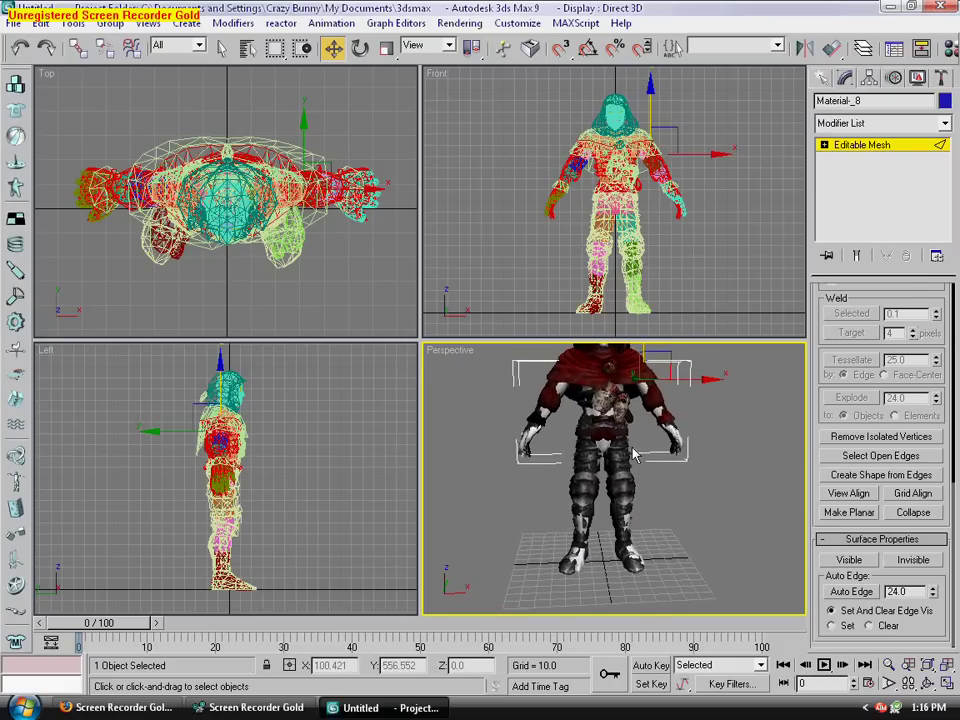
pyautogui.scroll(5, 653, 436)
pyautogui.moveTo(655, 440); pyautogui.dragTo(686, 494, button='middle')
pyautogui.scroll(-6, 686, 495)
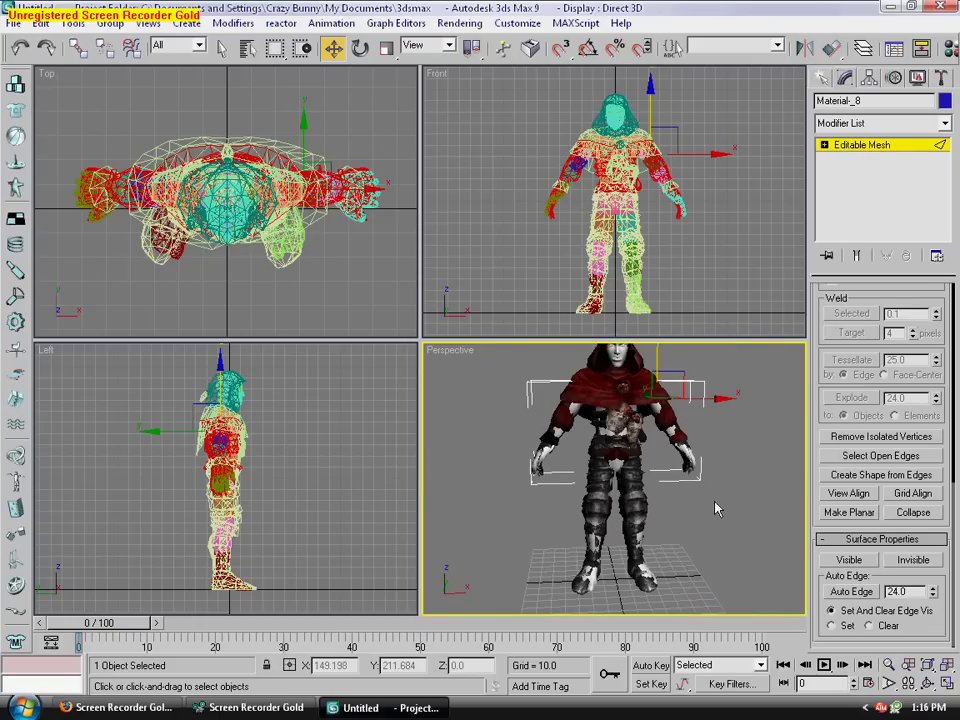
pyautogui.scroll(-3, 716, 509)
pyautogui.scroll(6, 716, 509)
pyautogui.scroll(-5, 710, 511)
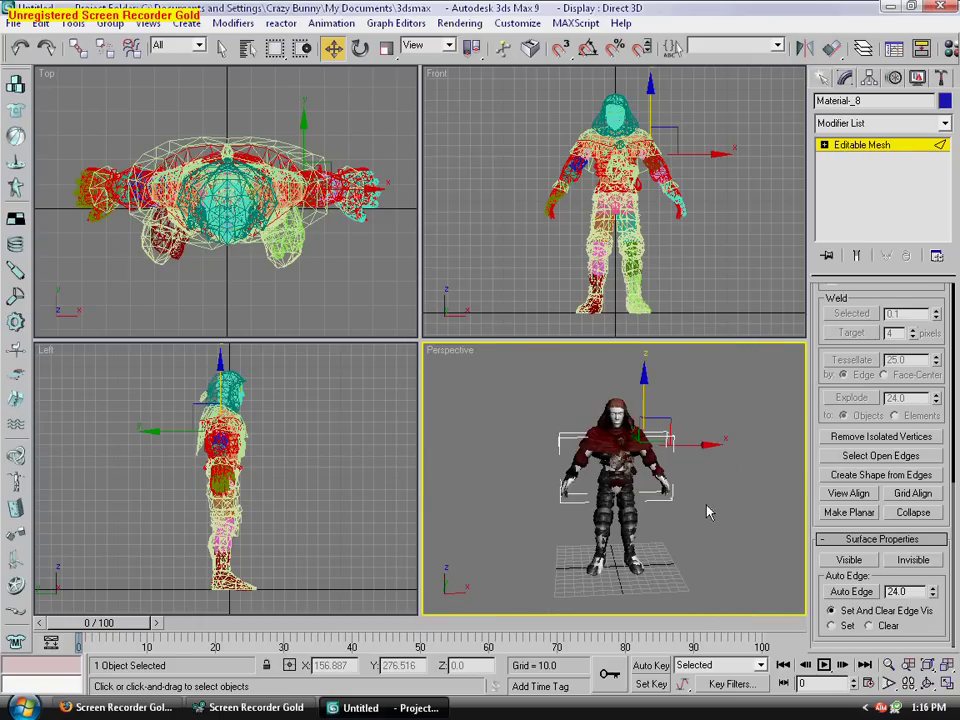
pyautogui.scroll(4, 708, 513)
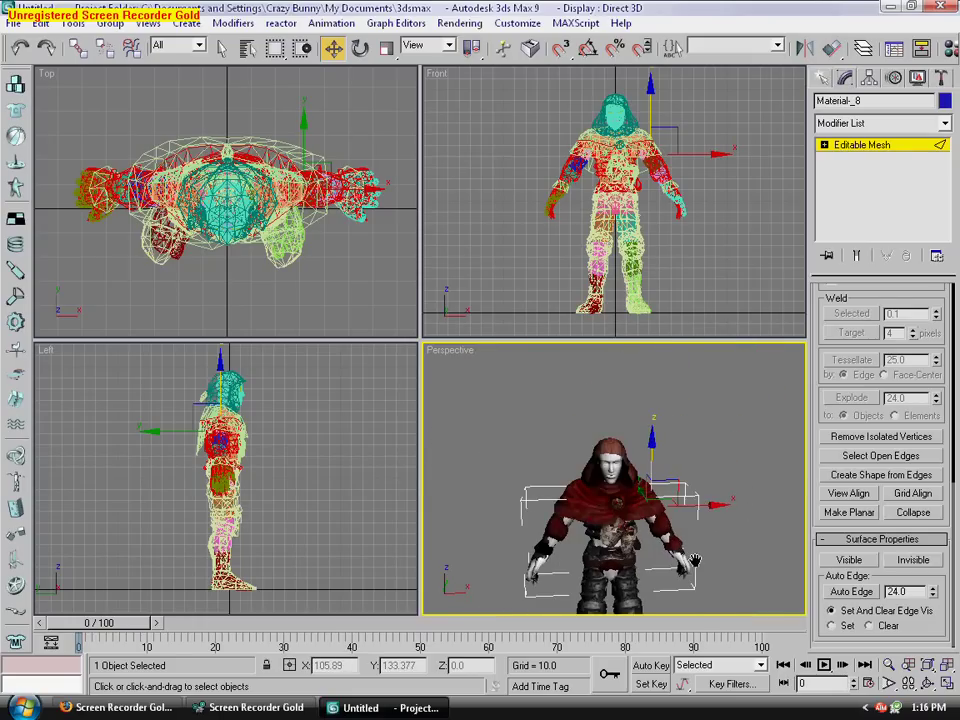